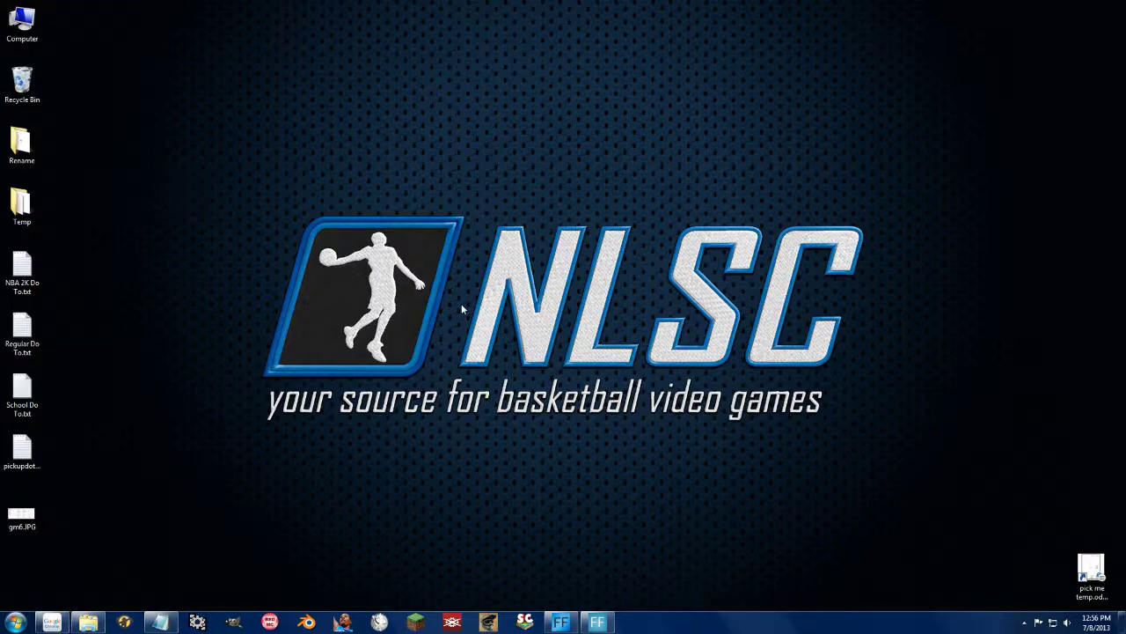
- Launch Blender and pick s569bodBOTH.n2km from the Temp folder with Import N2KM
click(306, 622)
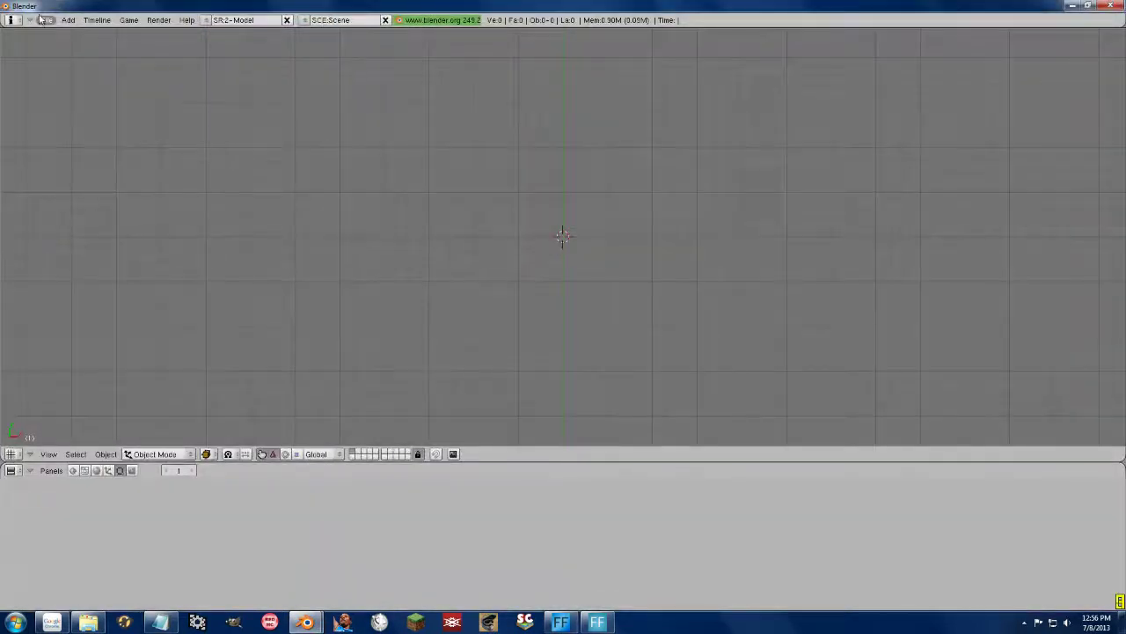
click(42, 19)
mouse_move(57, 221)
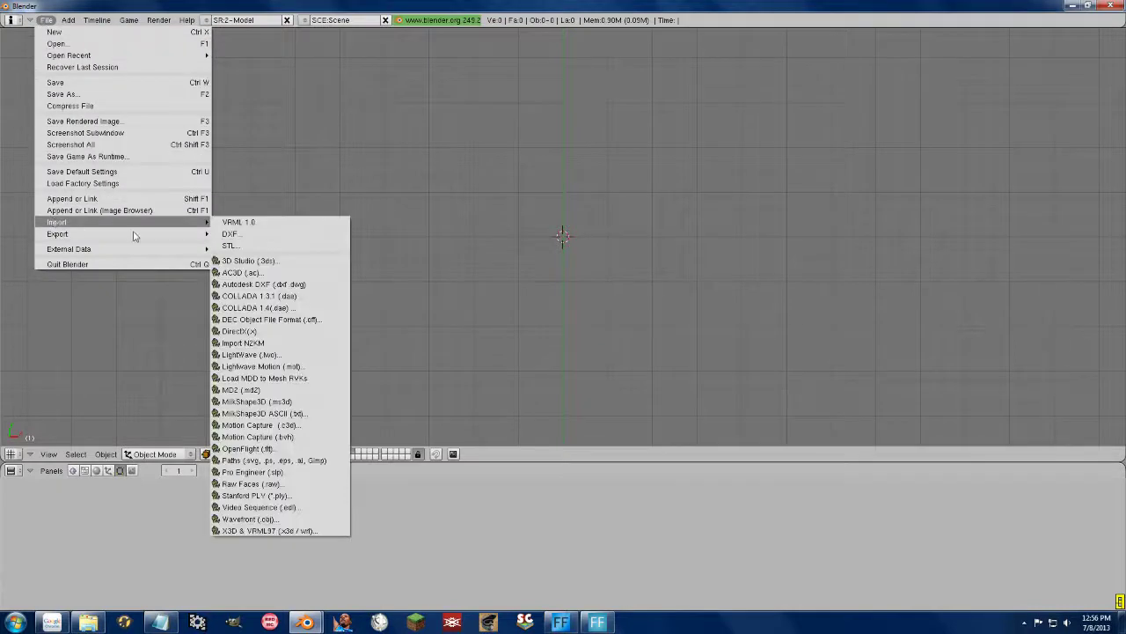
click(242, 342)
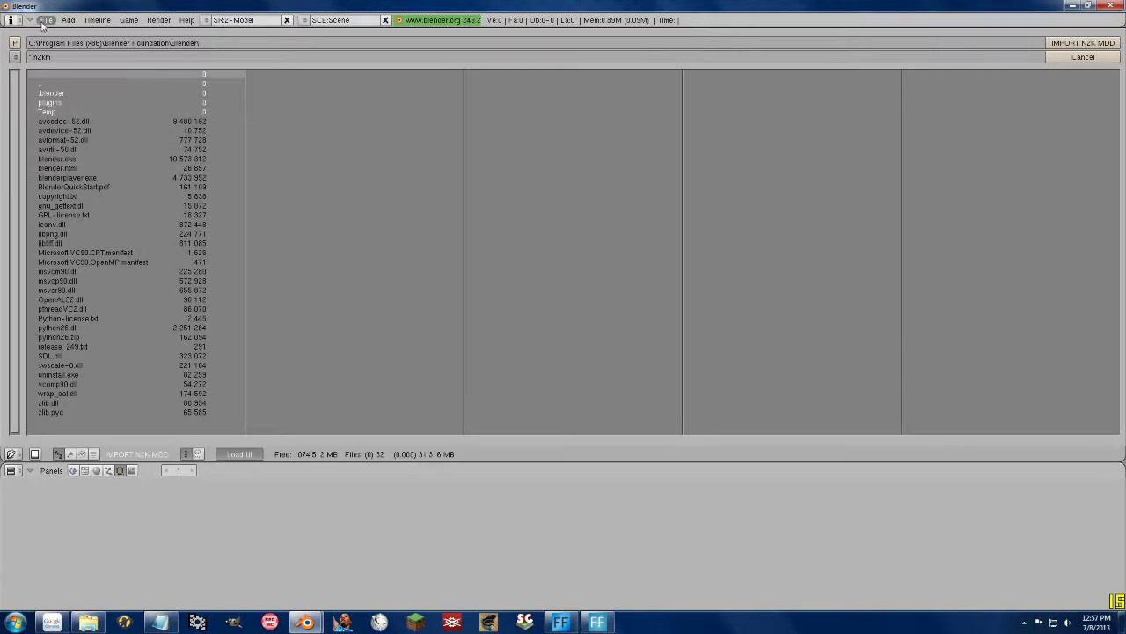
click(51, 112)
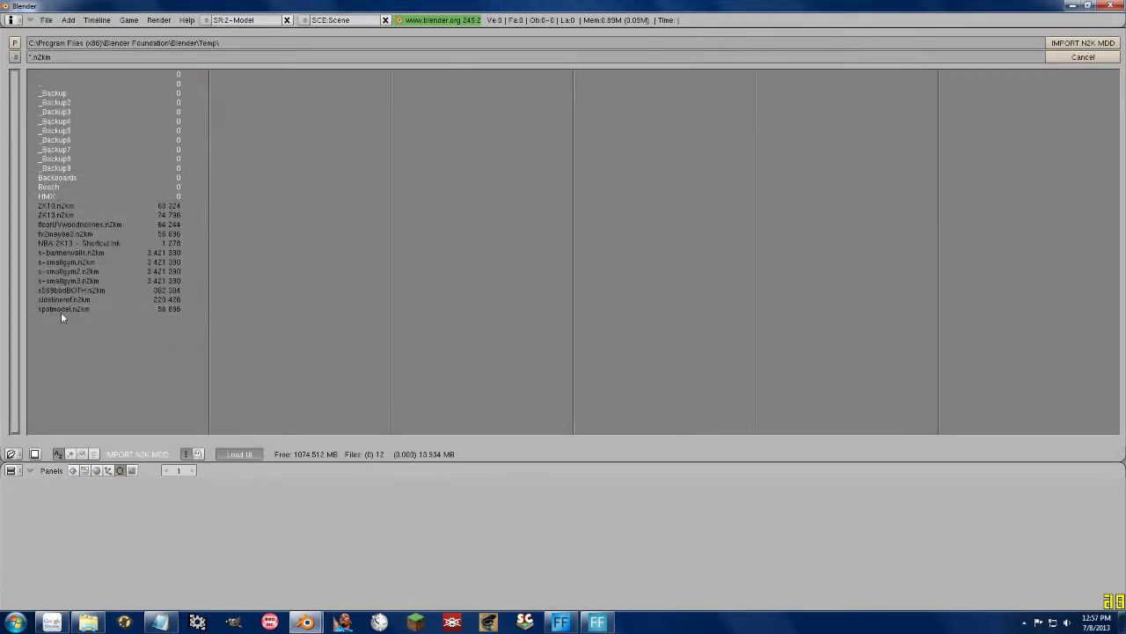
click(79, 290)
- Import the s569bodBOTH.n2km model and rescale it with S
click(1082, 43)
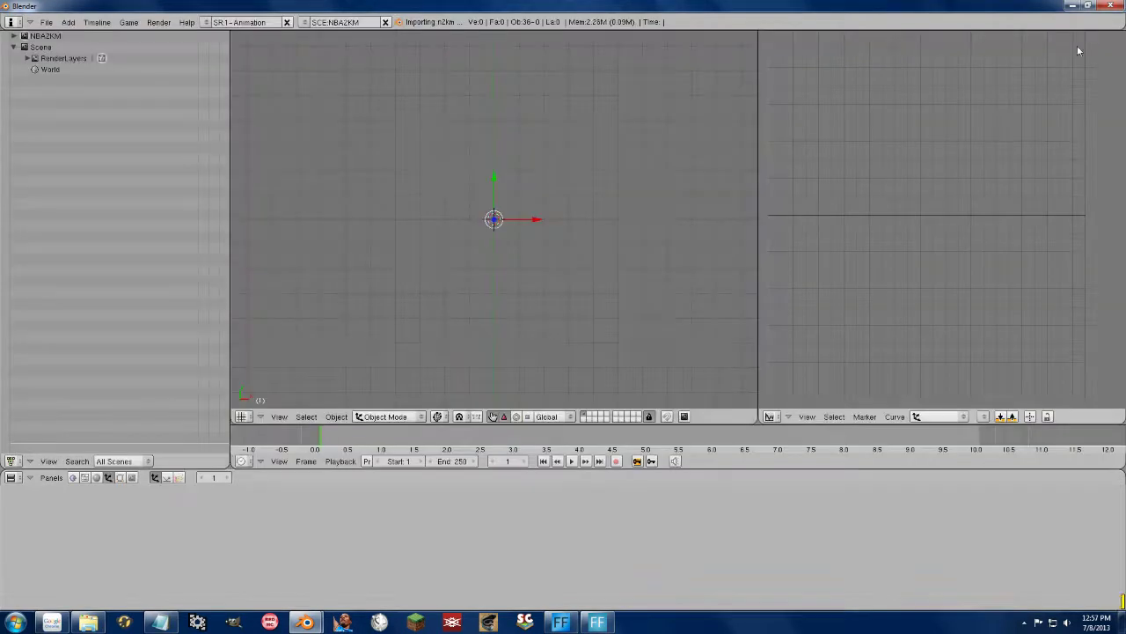
key(s)
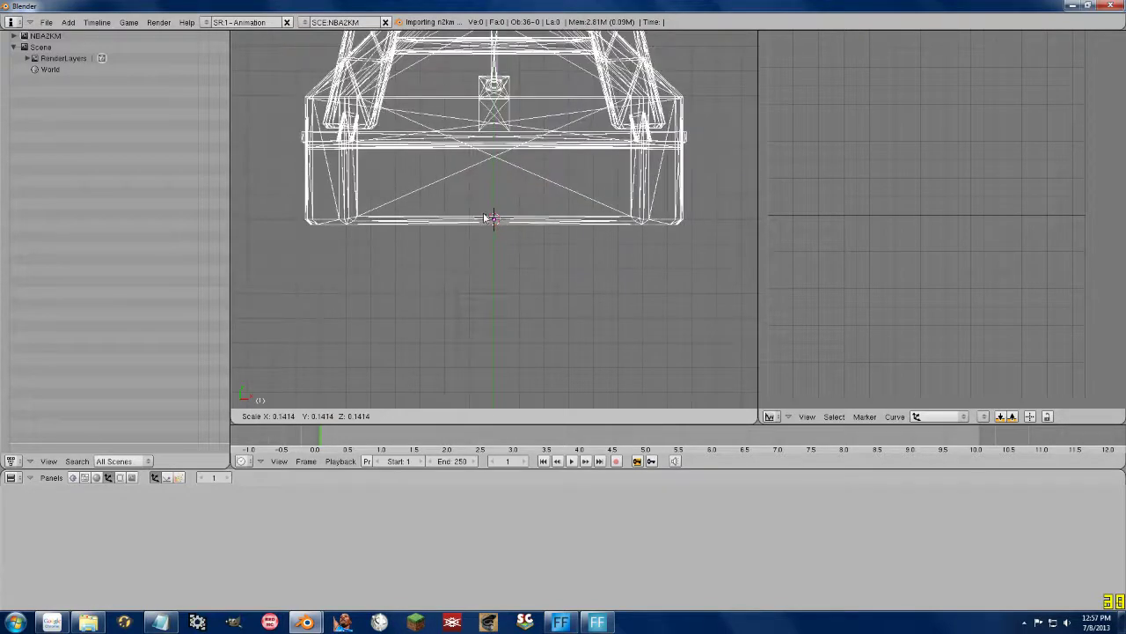
click(490, 220)
mouse_move(490, 219)
middle_down()
mouse_move(503, 253)
mouse_move(534, 249)
mouse_move(413, 335)
middle_up()
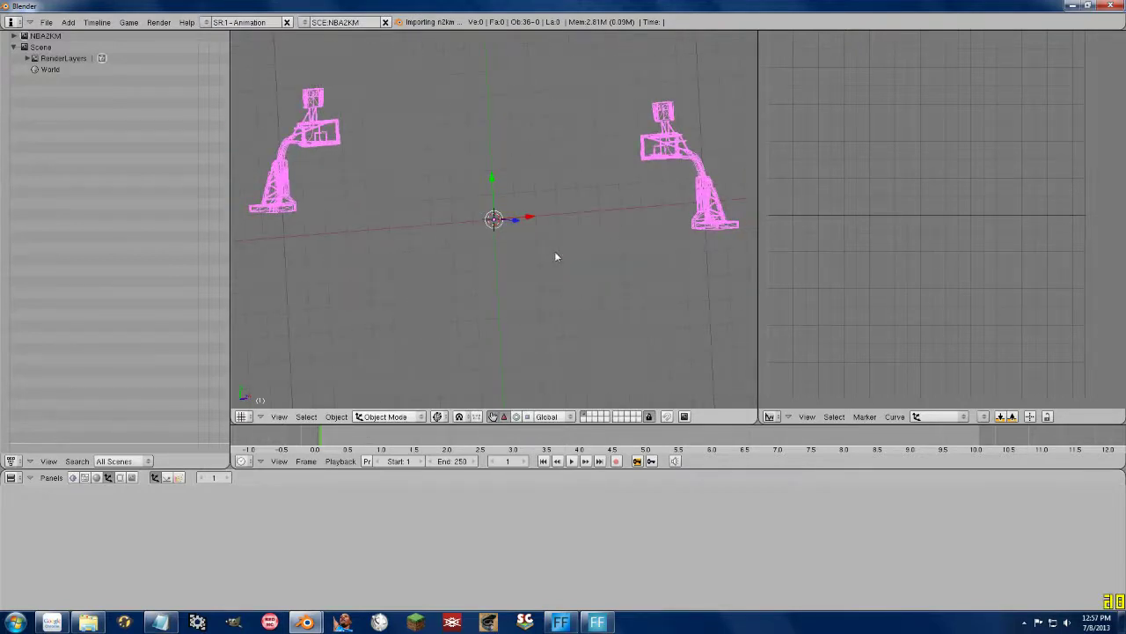
- Zoom onto the right hoop and select its stand piece
right_click(666, 156)
key(Tab)
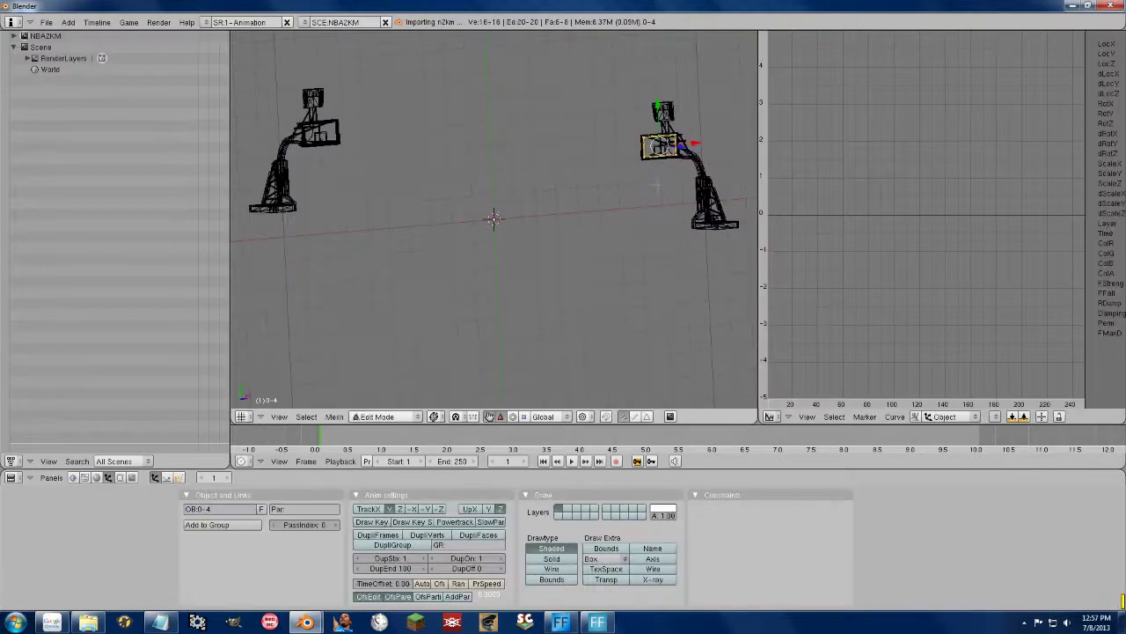
key(Tab)
key(KP_Decimal)
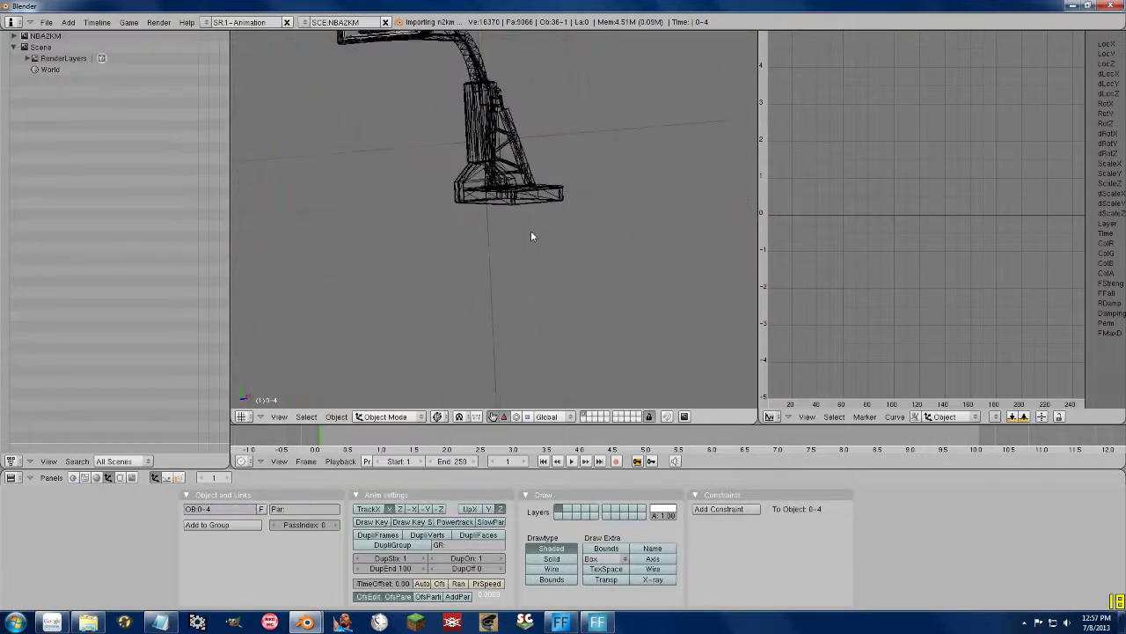
mouse_move(532, 236)
middle_down()
mouse_move(578, 252)
mouse_move(532, 236)
mouse_move(627, 238)
mouse_move(471, 288)
mouse_move(533, 282)
mouse_move(334, 327)
mouse_move(397, 269)
mouse_move(320, 181)
mouse_move(403, 279)
mouse_move(443, 165)
middle_up()
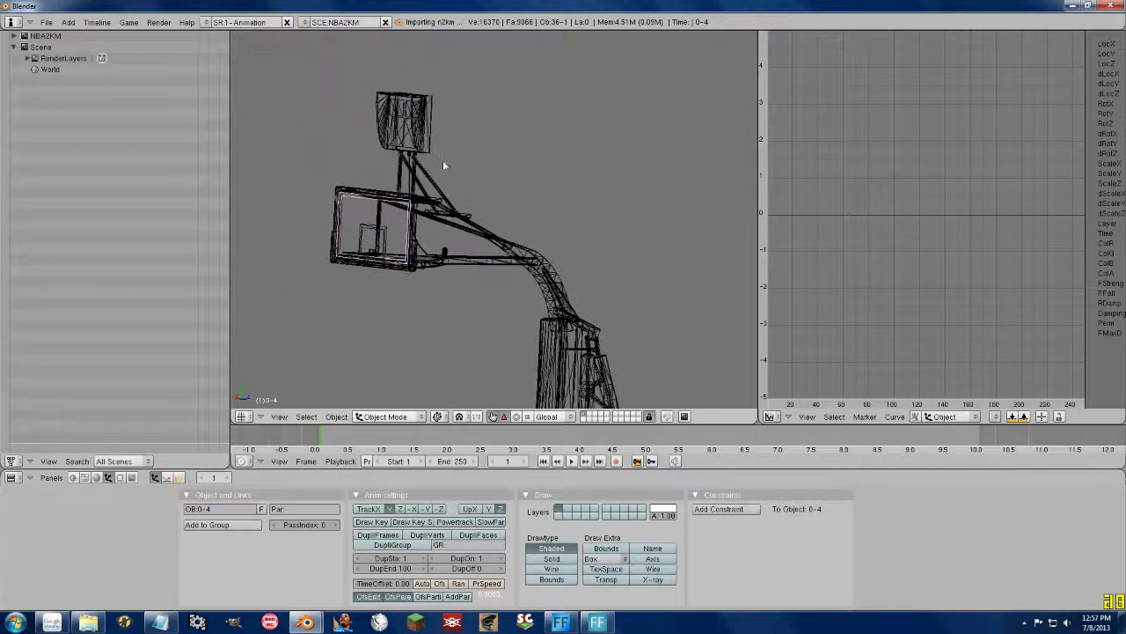
right_click(443, 164)
- Close in on the right backboard and select its curved visor piece
scroll(396, 115, up, 3)
middle_drag(396, 114, 550, 301)
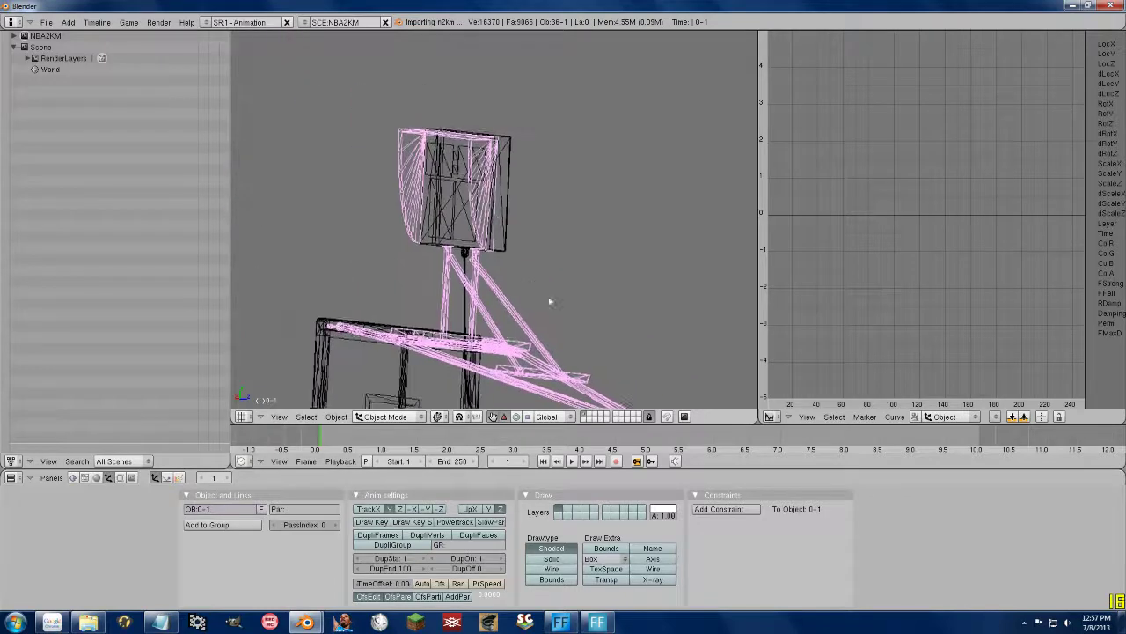
scroll(478, 181, up, 4)
scroll(543, 237, down, 1)
middle_drag(543, 237, 538, 234)
right_click(547, 180)
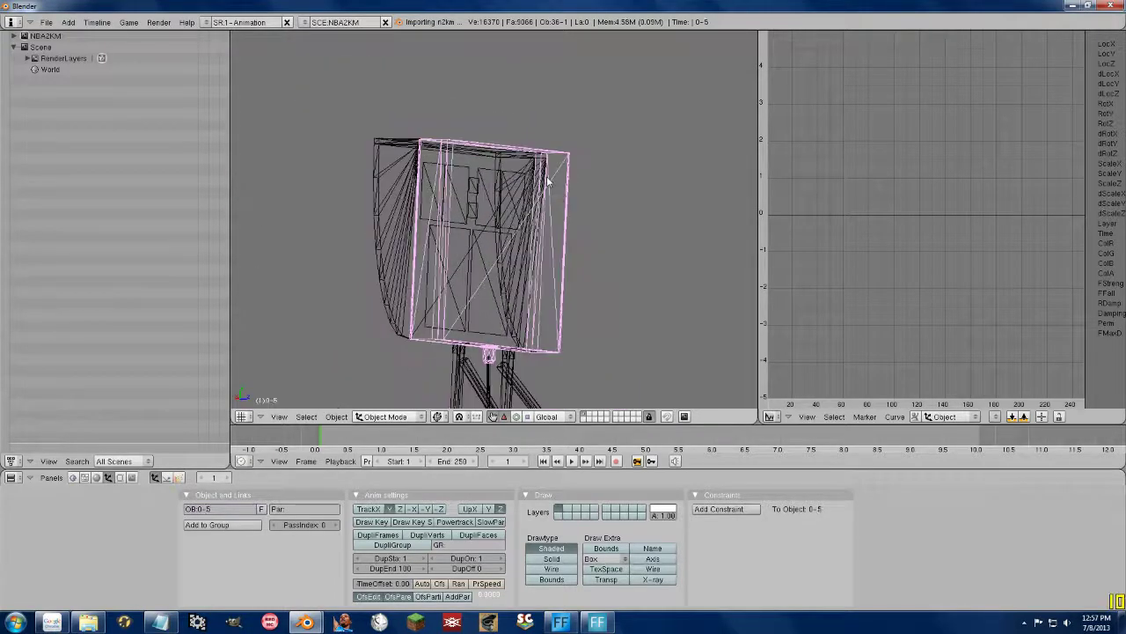
scroll(498, 315, down, 1)
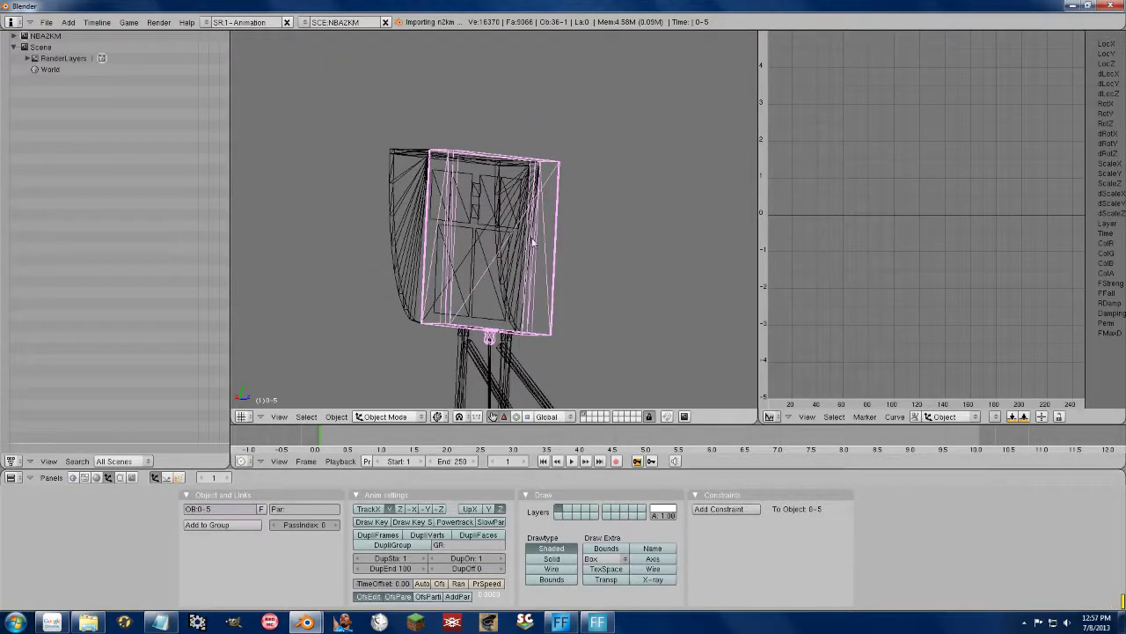
right_click(393, 168)
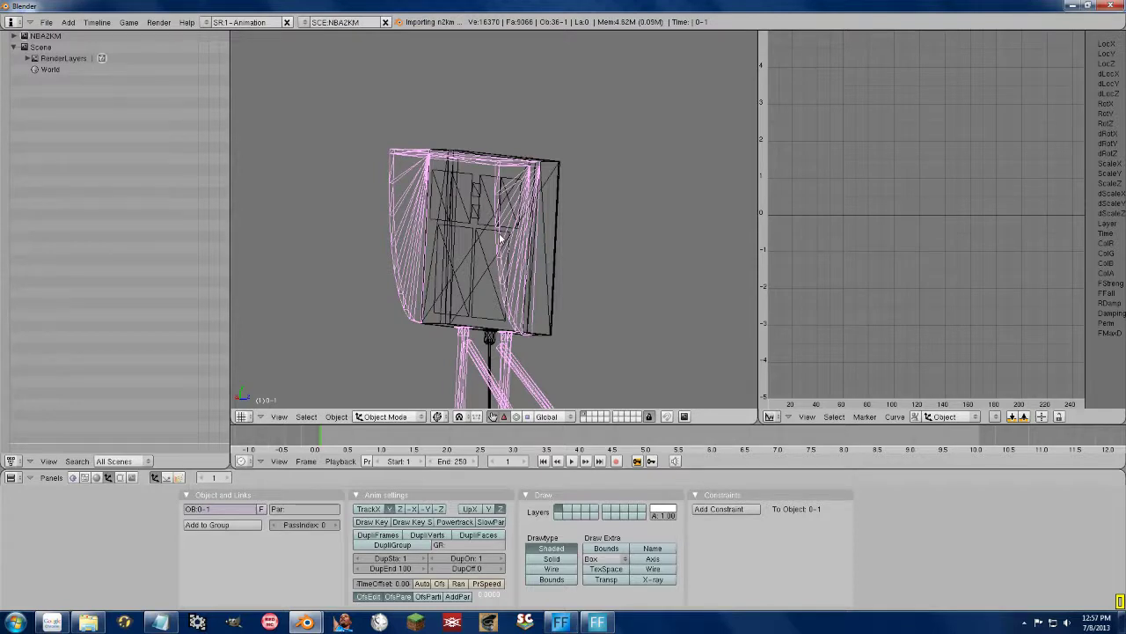
- In Edit Mode, clear the visor selection, then select edge loops on its left and right flaps
key(Tab)
key(a)
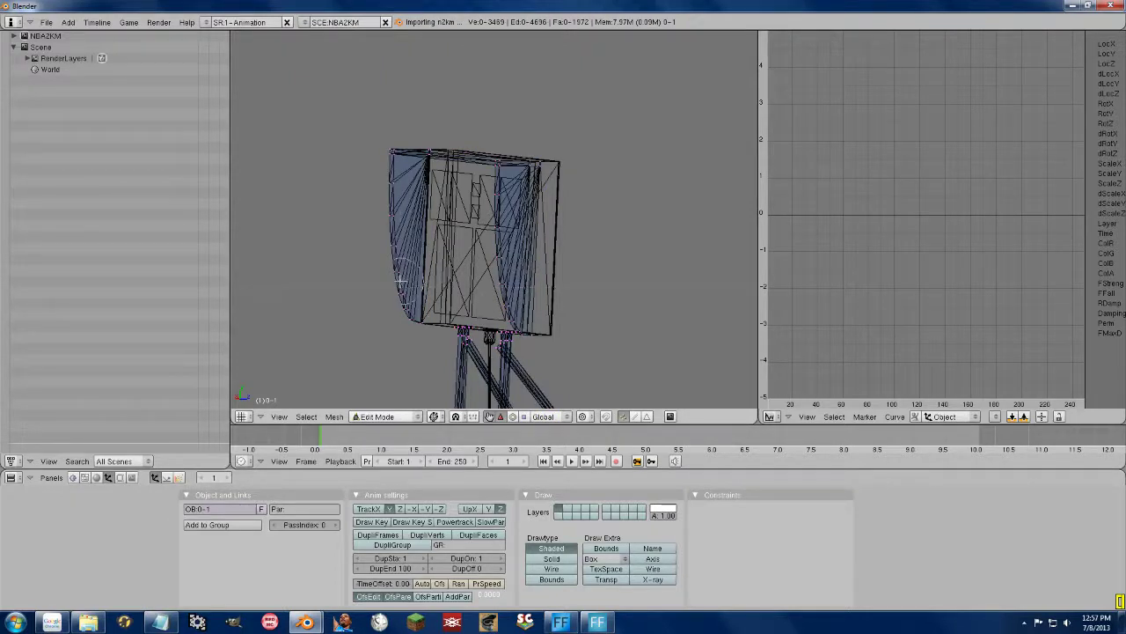
alt+right_click(412, 271)
alt+shift+right_click(404, 229)
alt+shift+right_click(432, 159)
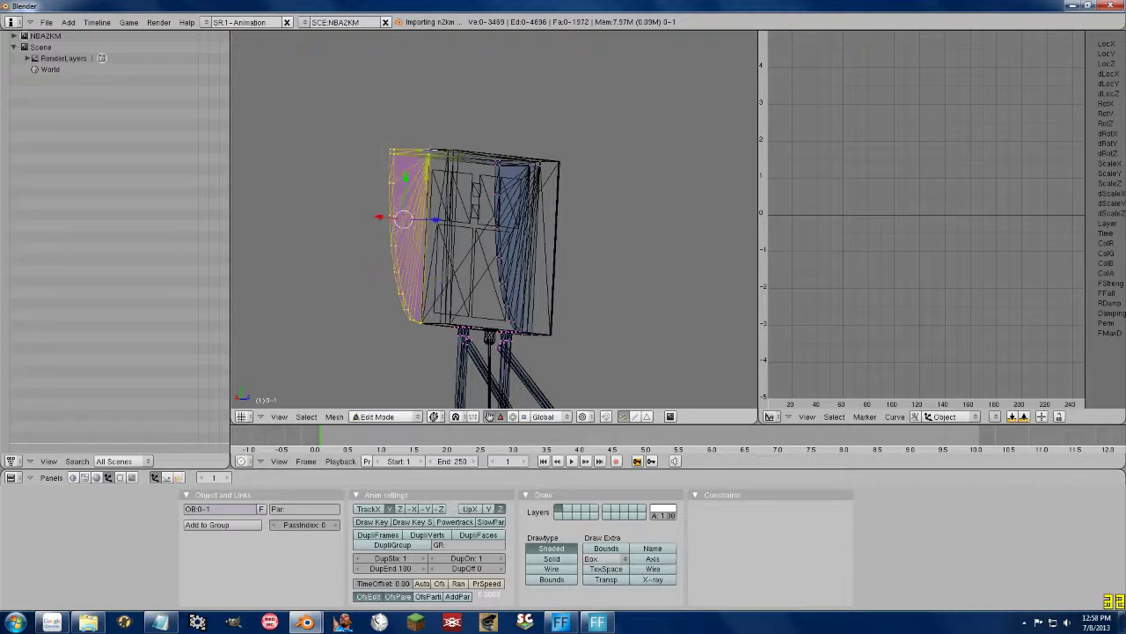
alt+shift+right_click(528, 163)
alt+shift+right_click(511, 202)
alt+shift+right_click(520, 291)
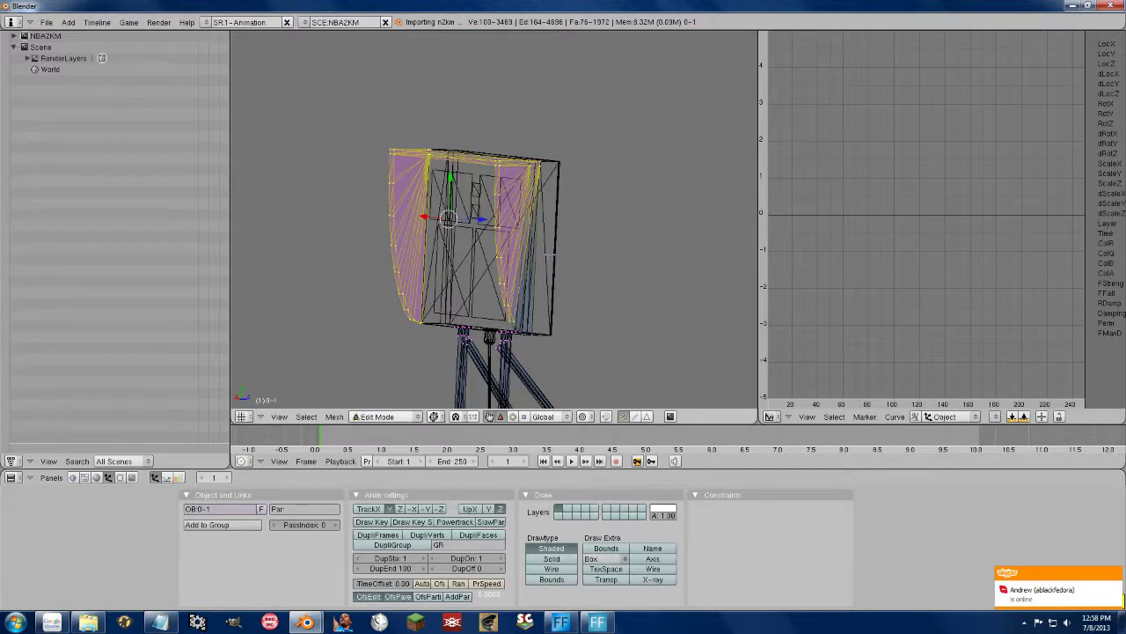
key(l)
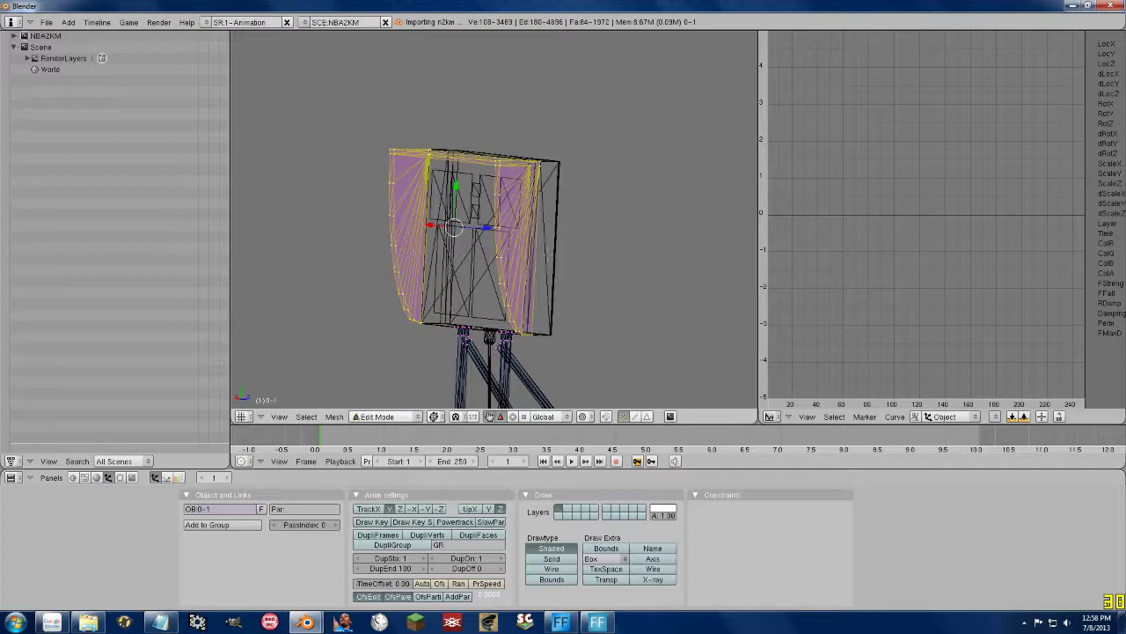
mouse_move(498, 303)
middle_down()
mouse_move(554, 343)
mouse_move(524, 294)
middle_up()
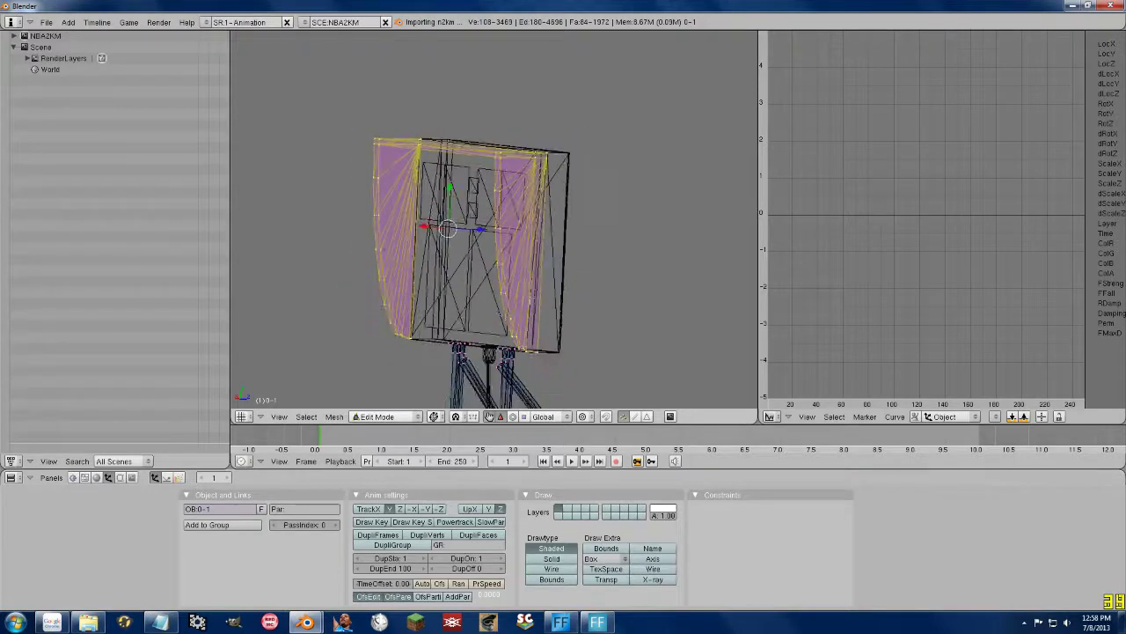
scroll(495, 220, up, 1)
scroll(495, 220, up, 1)
scroll(495, 220, up, 1)
scroll(494, 220, up, 2)
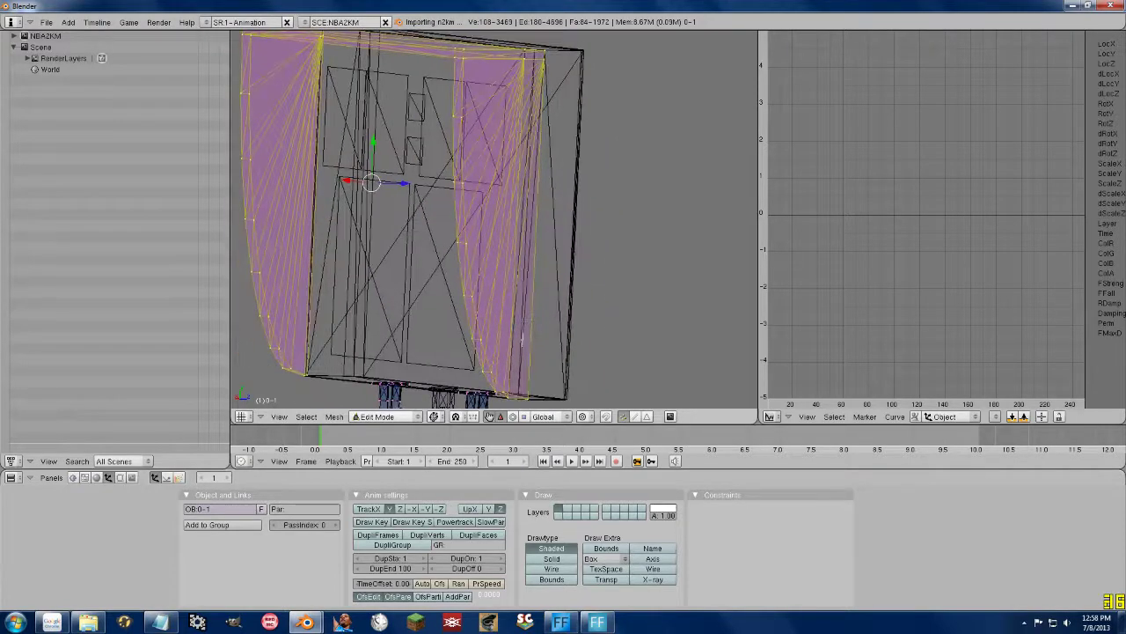
scroll(523, 339, down, 2)
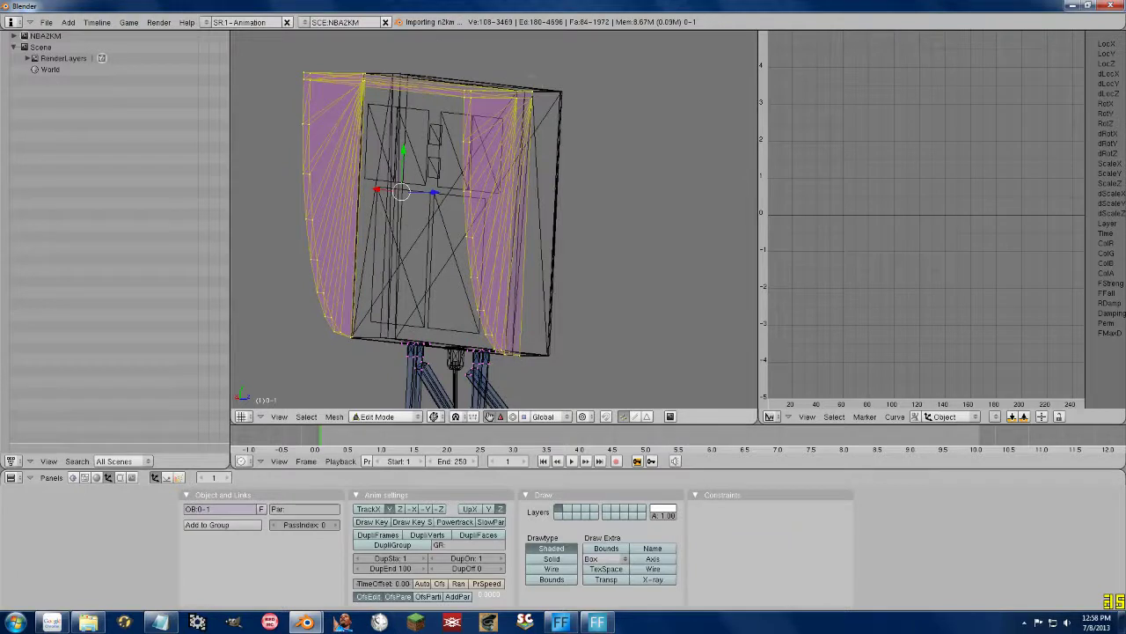
key(g)
key(y)
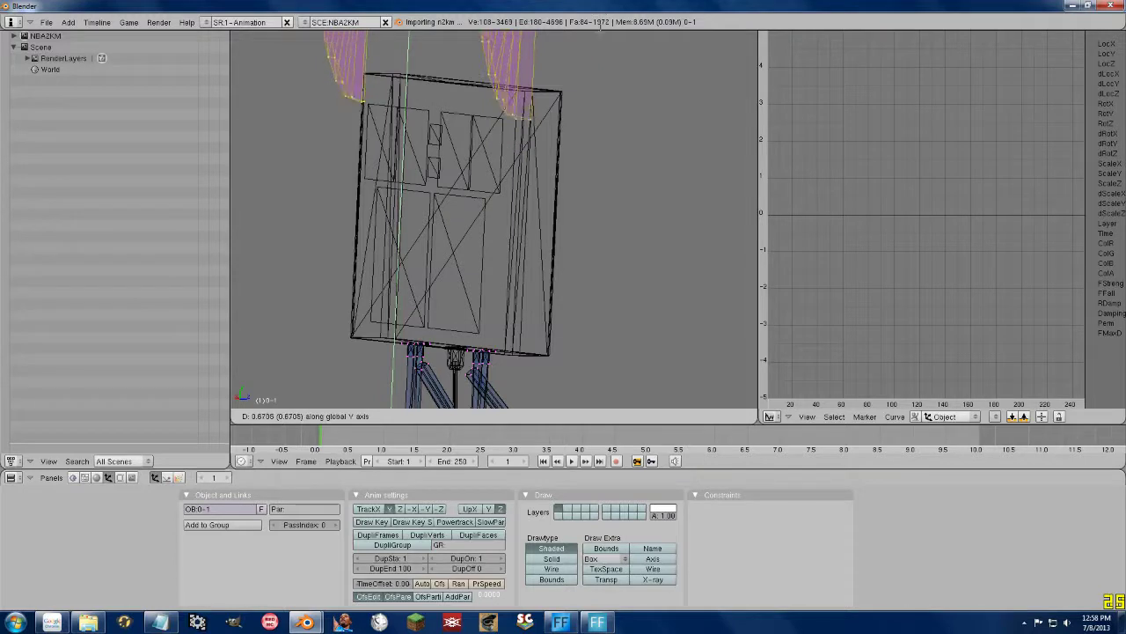
text(0.8)
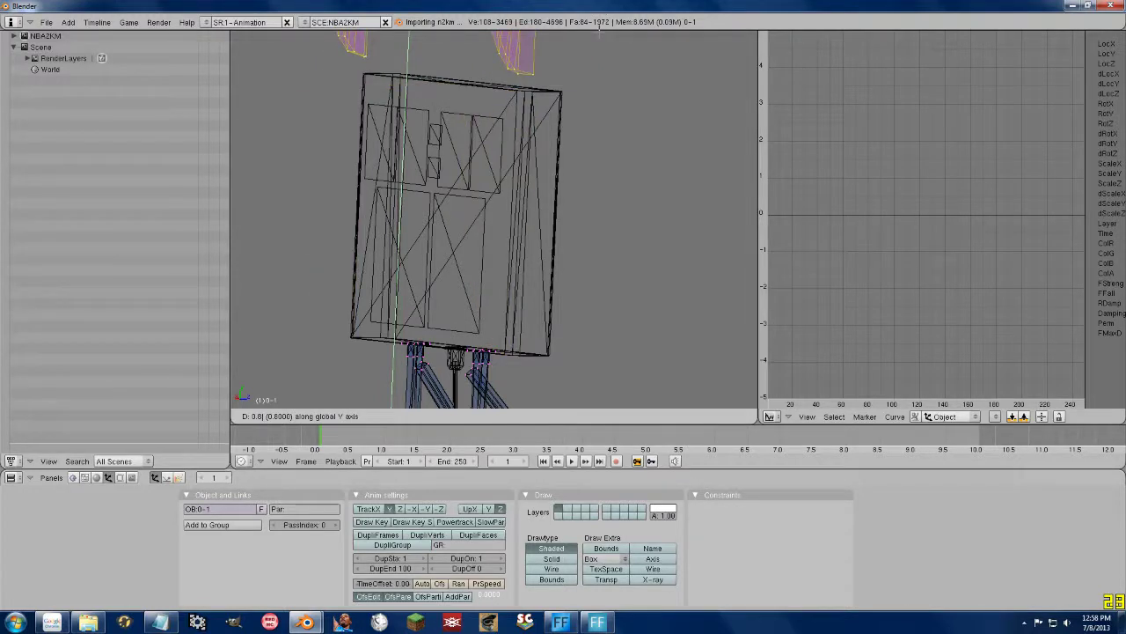
key(Return)
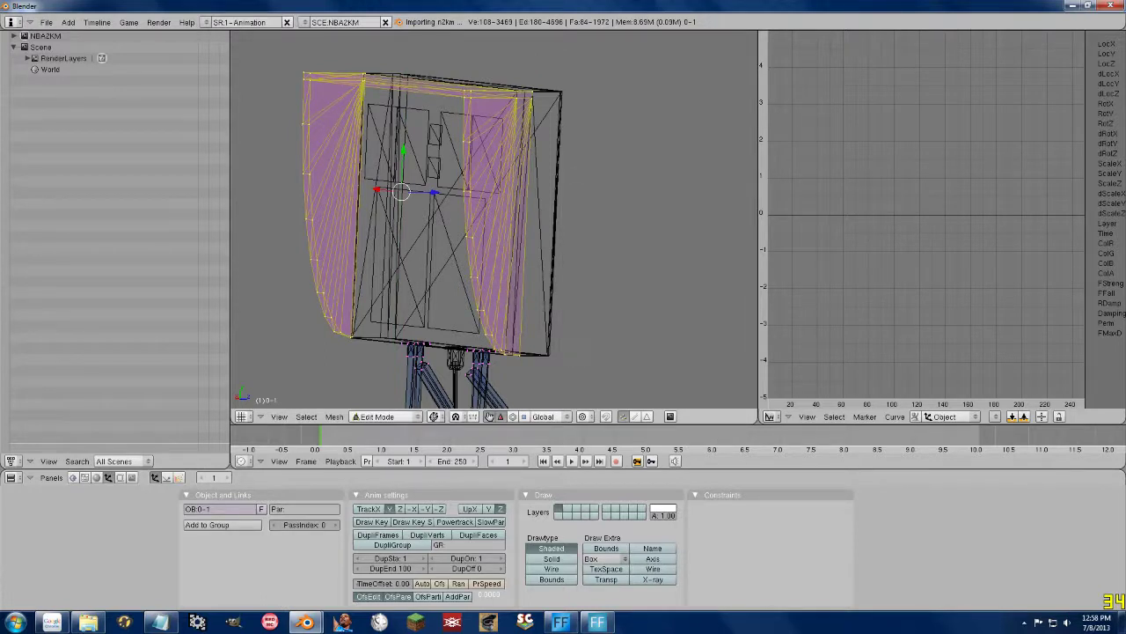
- Turn on snapping to closest geometry and move the flap vertices to a snapped spot
click(621, 418)
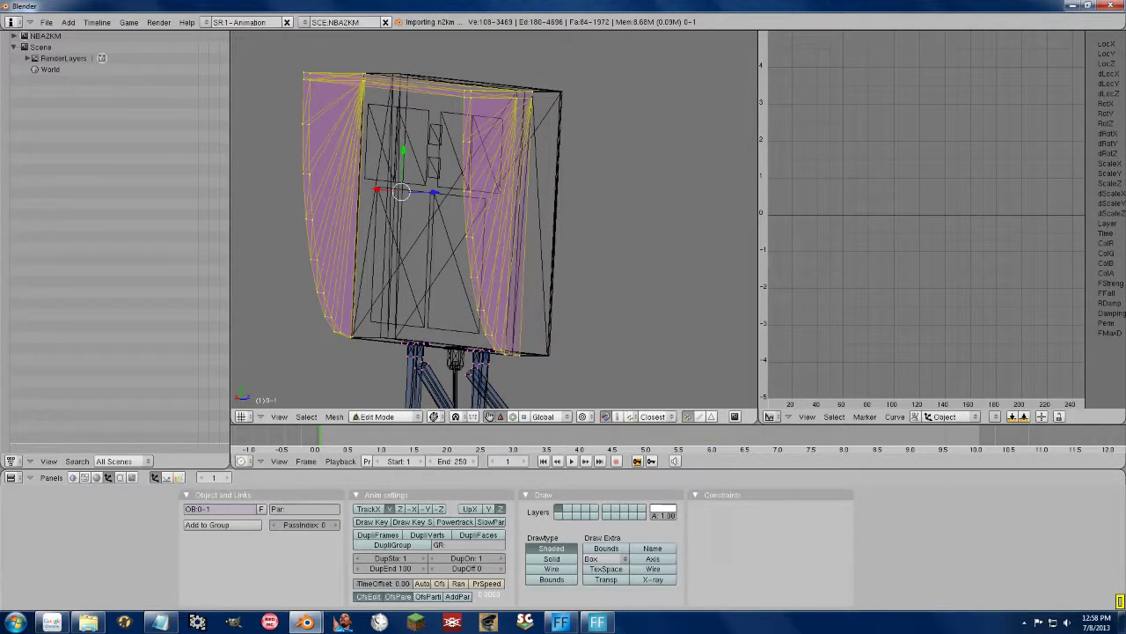
key(g)
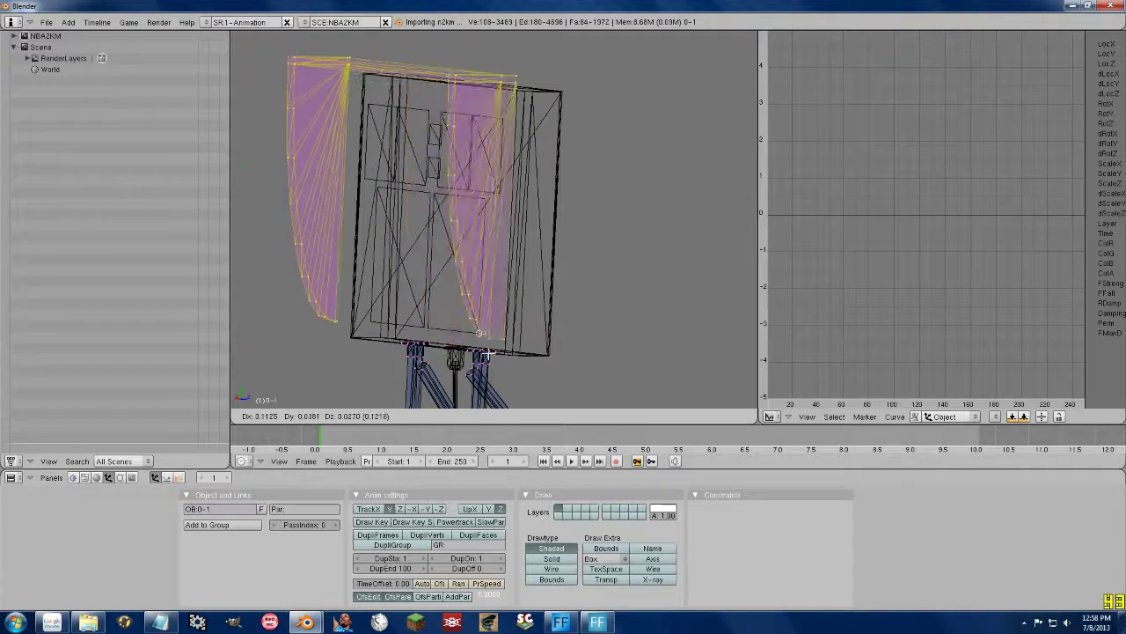
click(567, 343)
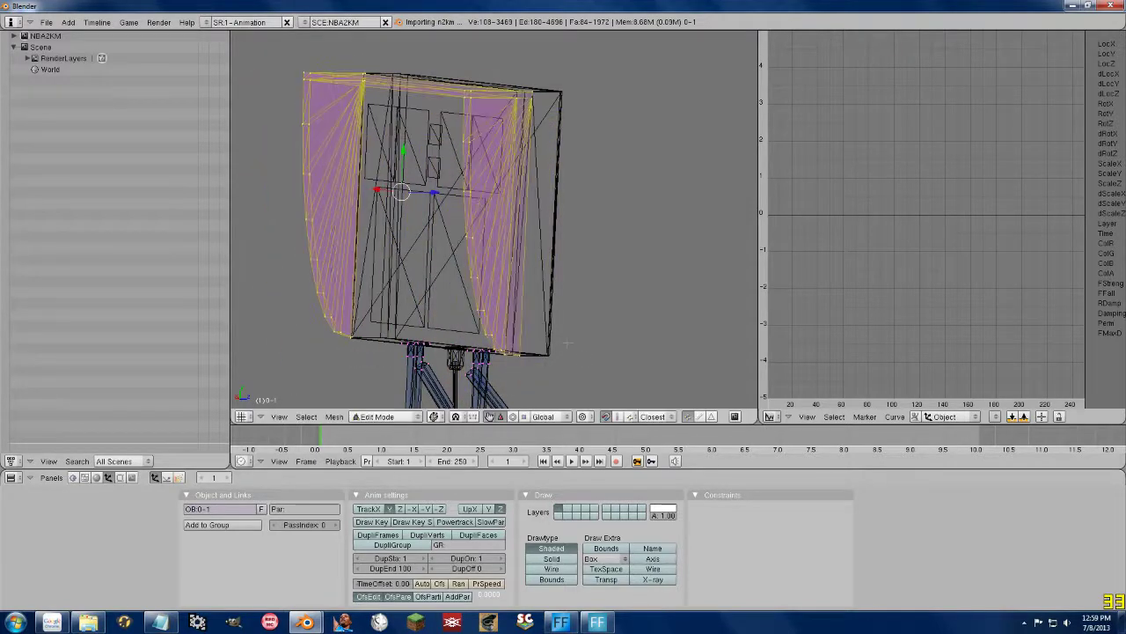
key(g)
click(527, 78)
scroll(526, 78, up, 2)
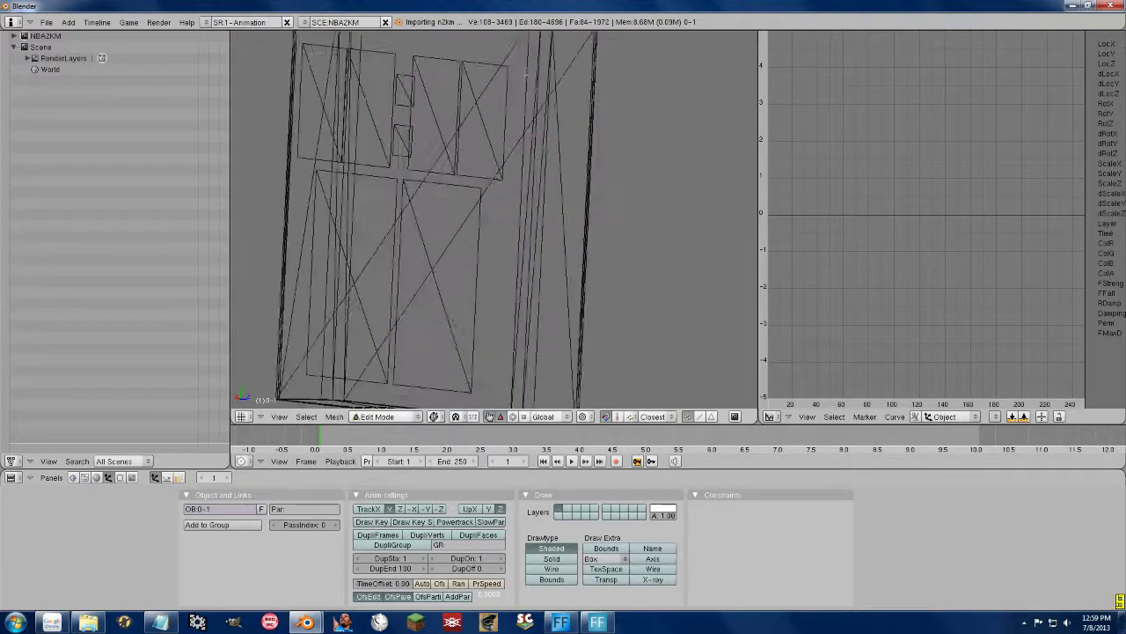
scroll(581, 167, up, 2)
- Snap the visor flaps onto the backboard's top edge
key(g)
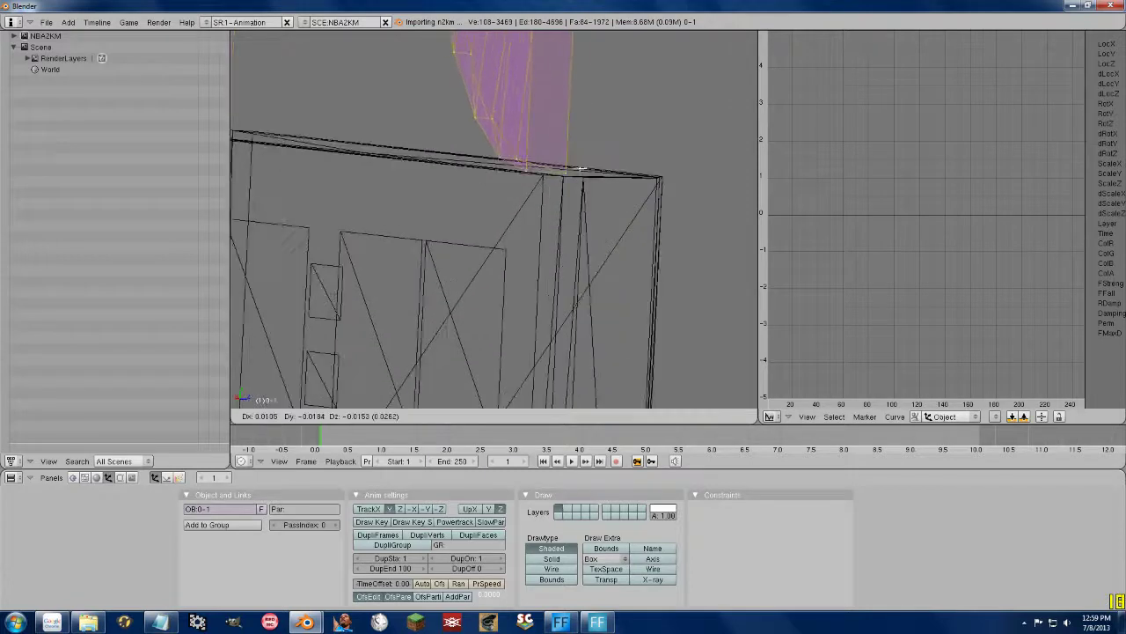
click(583, 176)
scroll(540, 228, up, 3)
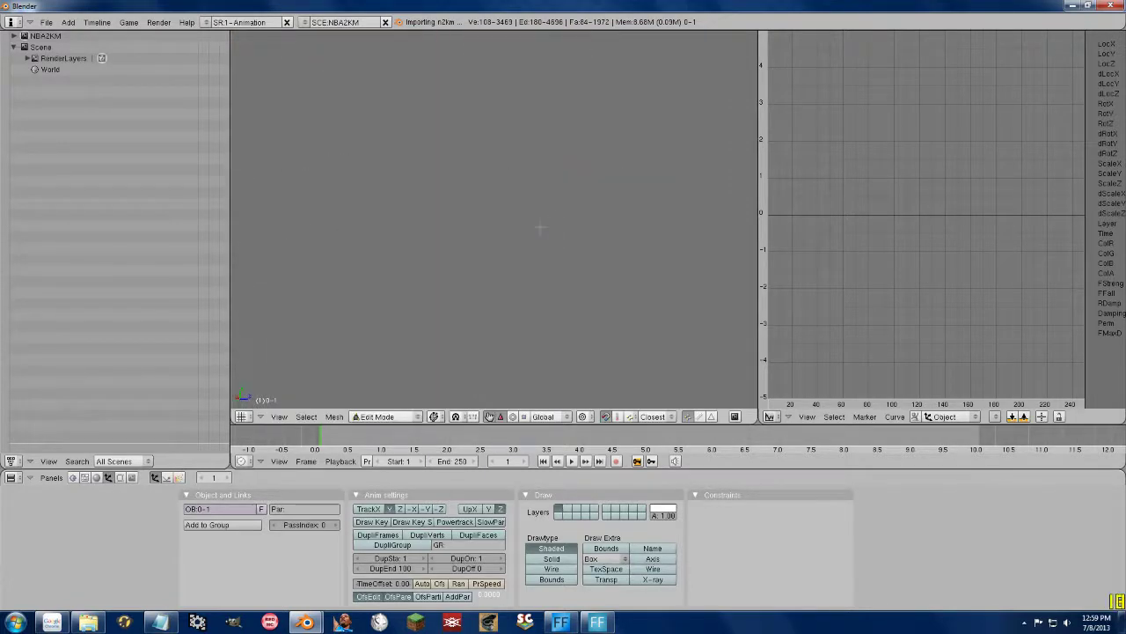
mouse_move(543, 251)
middle_down()
mouse_move(612, 164)
mouse_move(556, 141)
mouse_move(478, 282)
middle_up()
scroll(557, 141, up, 3)
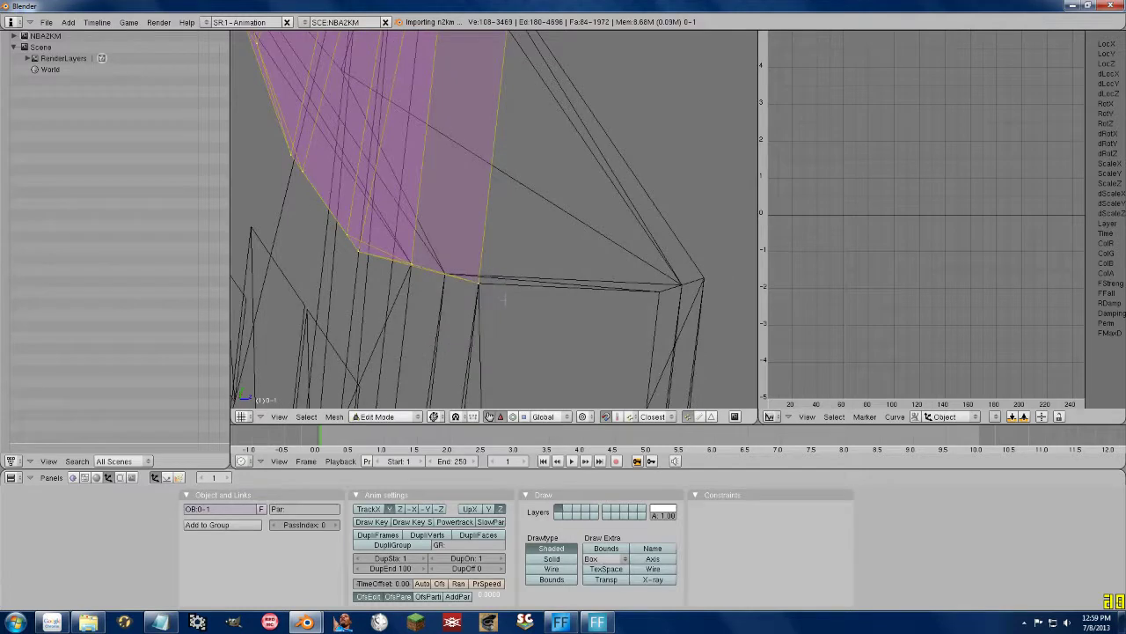
- Move the visor vertices up-left onto the frame vertex and review the result
key(g)
click(446, 275)
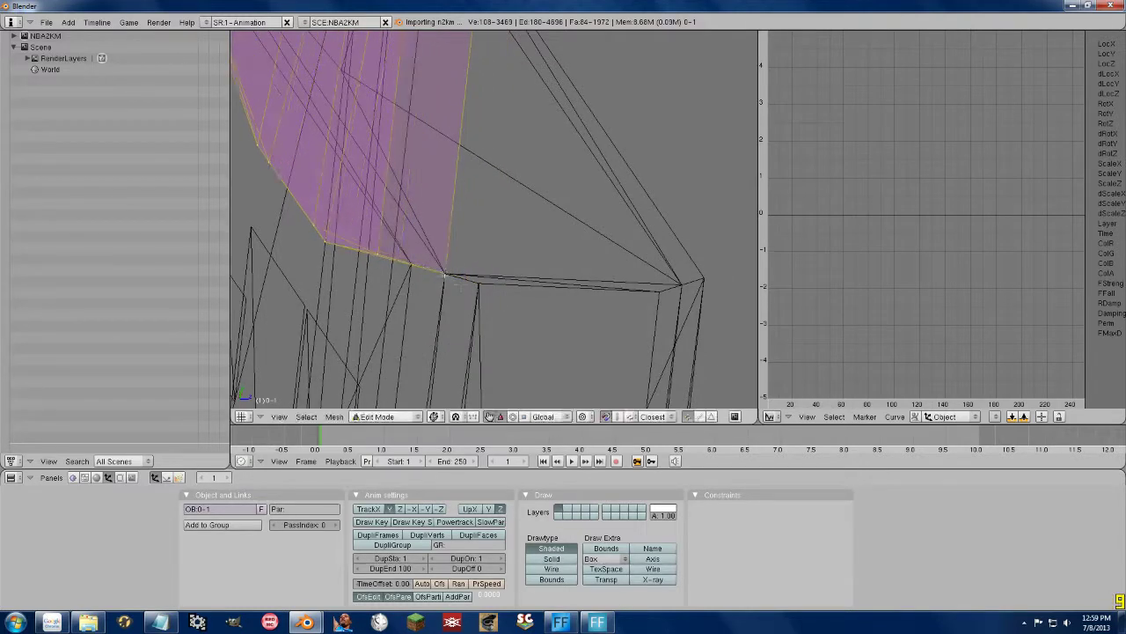
scroll(453, 295, up, 5)
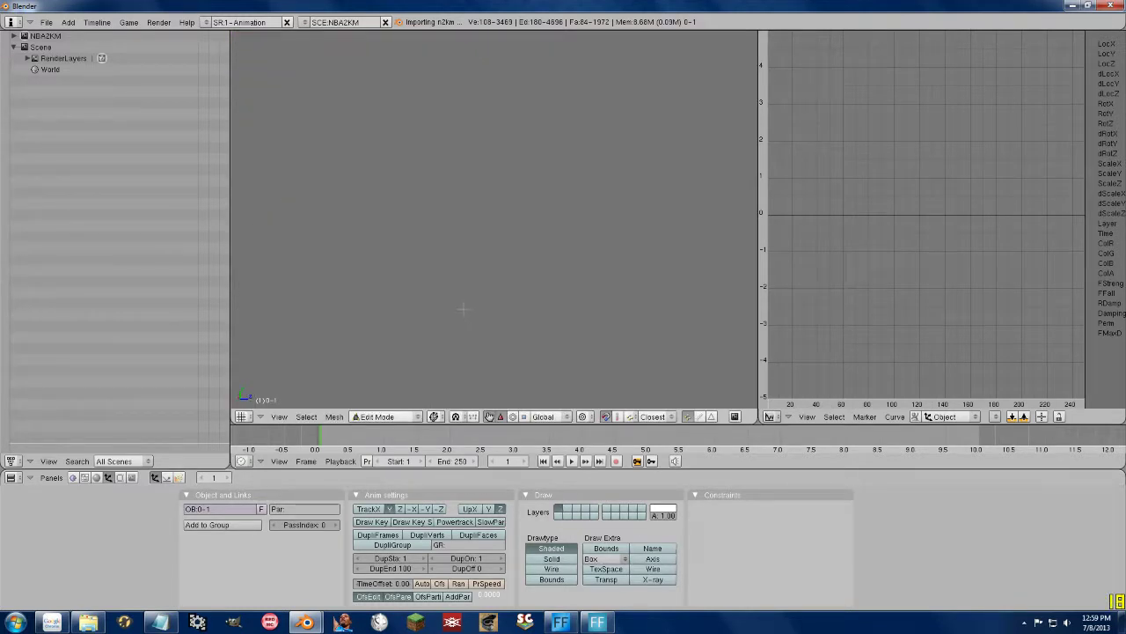
scroll(464, 308, down, 3)
scroll(464, 309, down, 3)
scroll(463, 309, down, 2)
scroll(464, 309, down, 1)
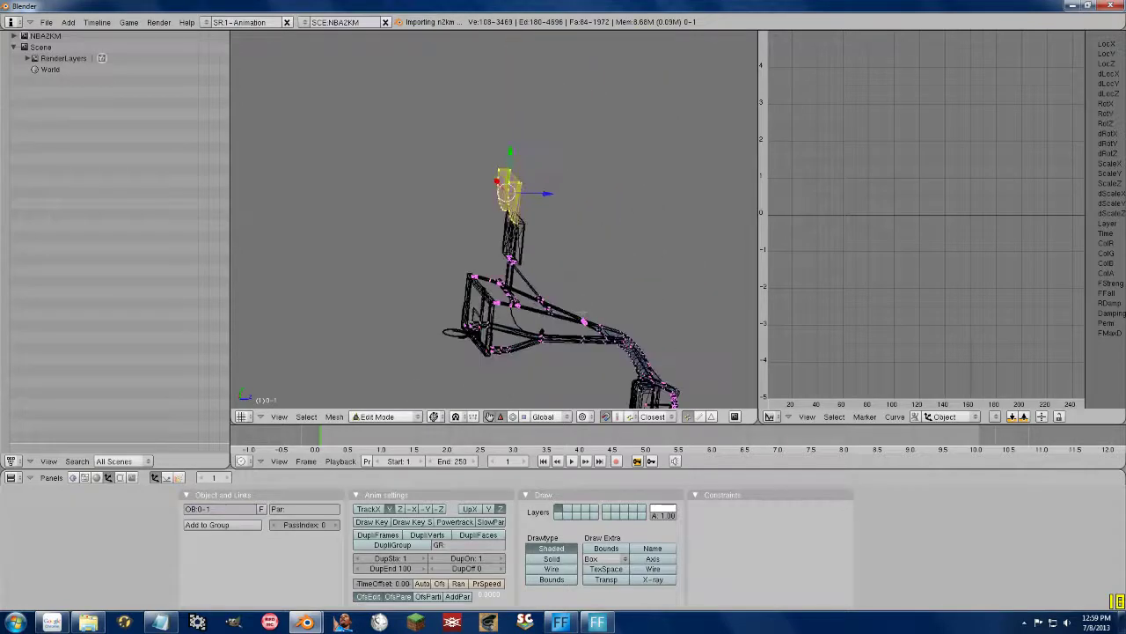
mouse_move(493, 220)
middle_down()
mouse_move(528, 202)
mouse_move(563, 211)
mouse_move(492, 229)
mouse_move(528, 211)
mouse_move(429, 250)
mouse_move(492, 238)
middle_up()
scroll(493, 220, up, 2)
scroll(493, 220, up, 1)
scroll(430, 250, down, 3)
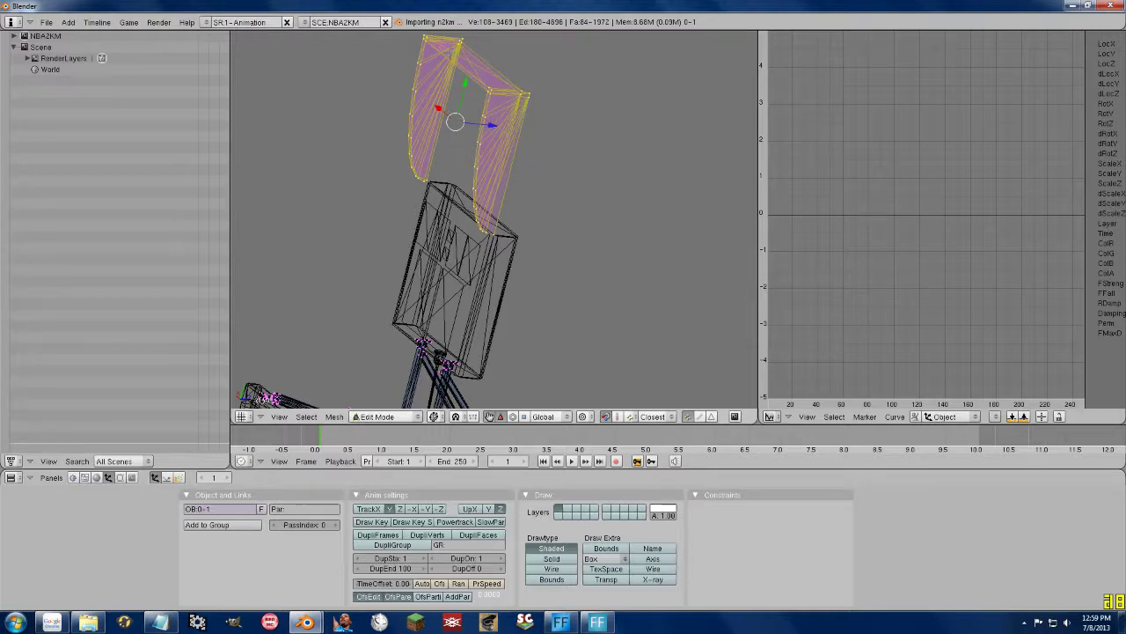
- Scale the visor along global Z toward about 0.001 thickness
key(s)
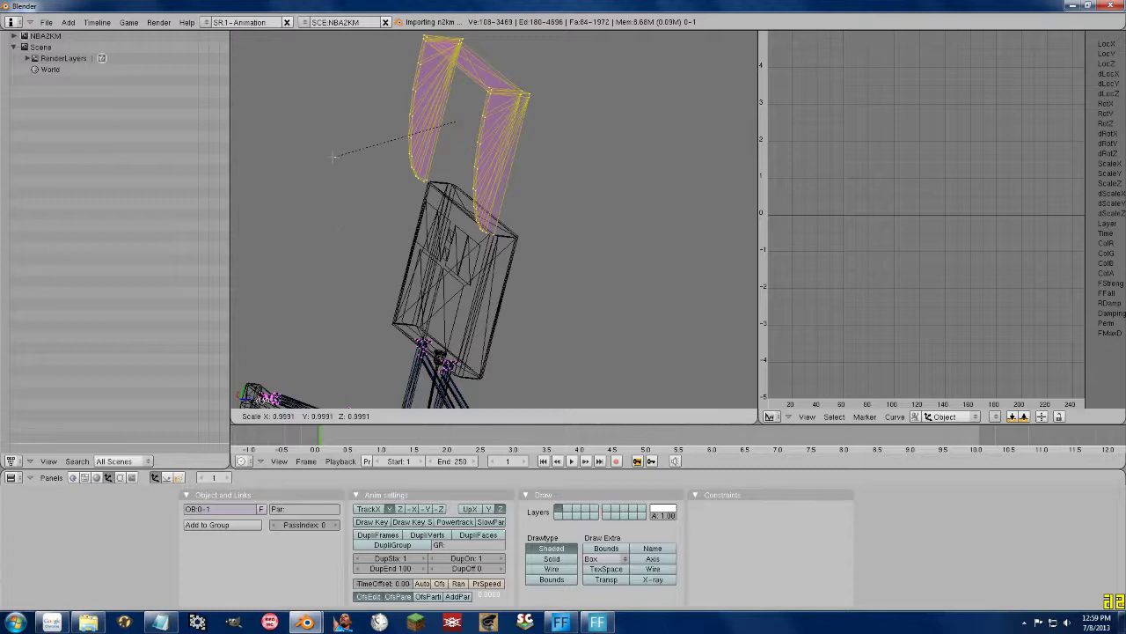
key(x)
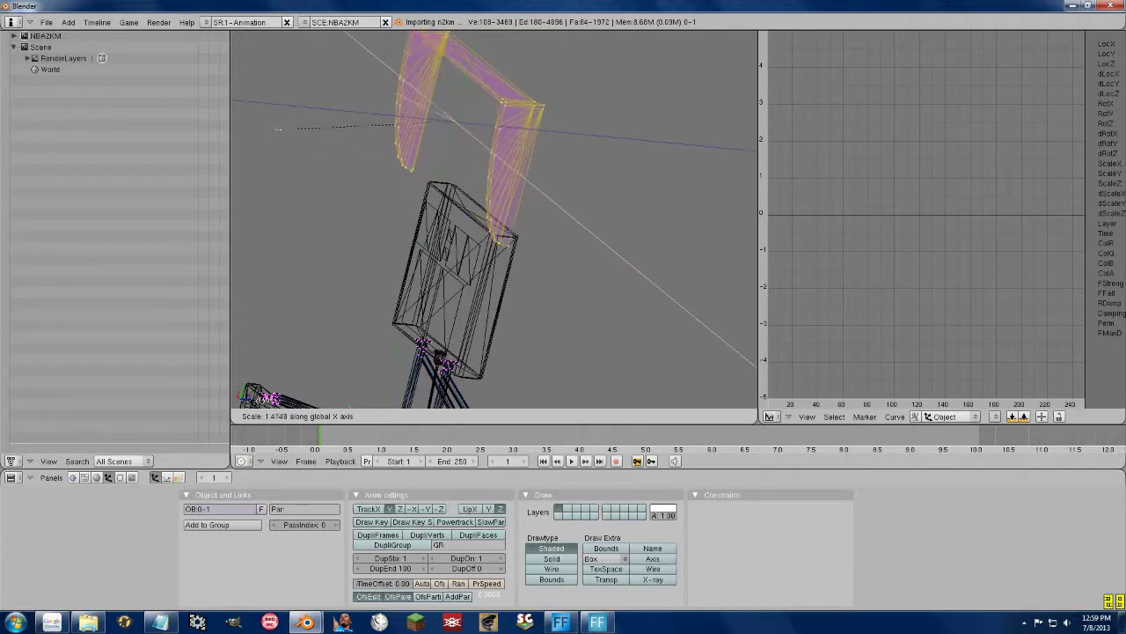
key(z)
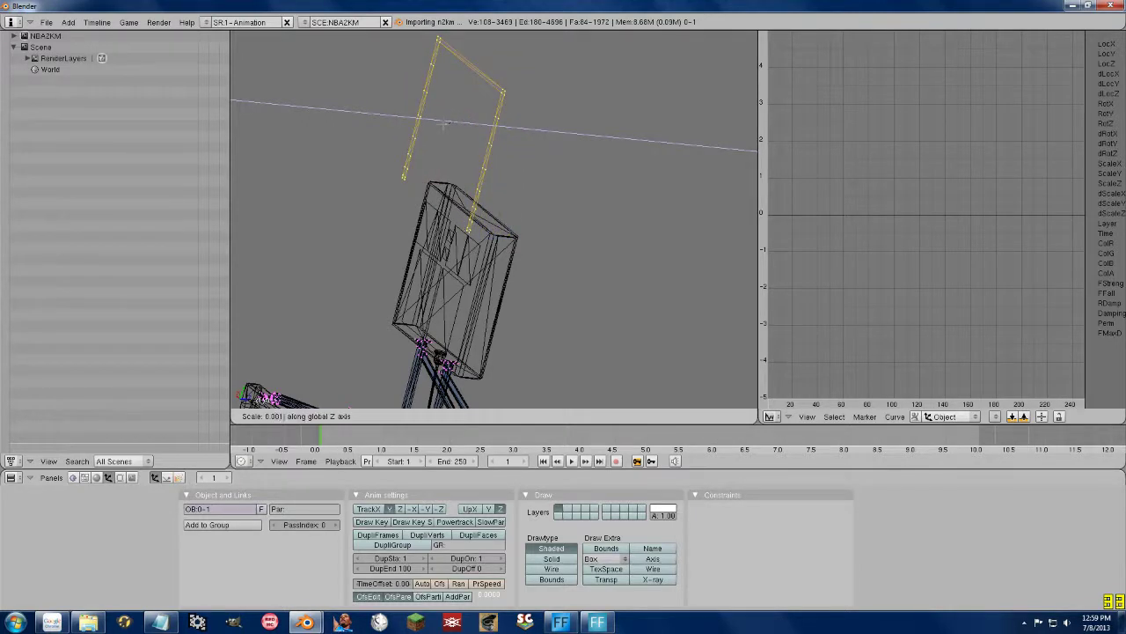
- Confirm the flattening and drop the visor strips down onto the backboard
click(444, 124)
scroll(352, 190, down, 2)
scroll(494, 220, up, 1)
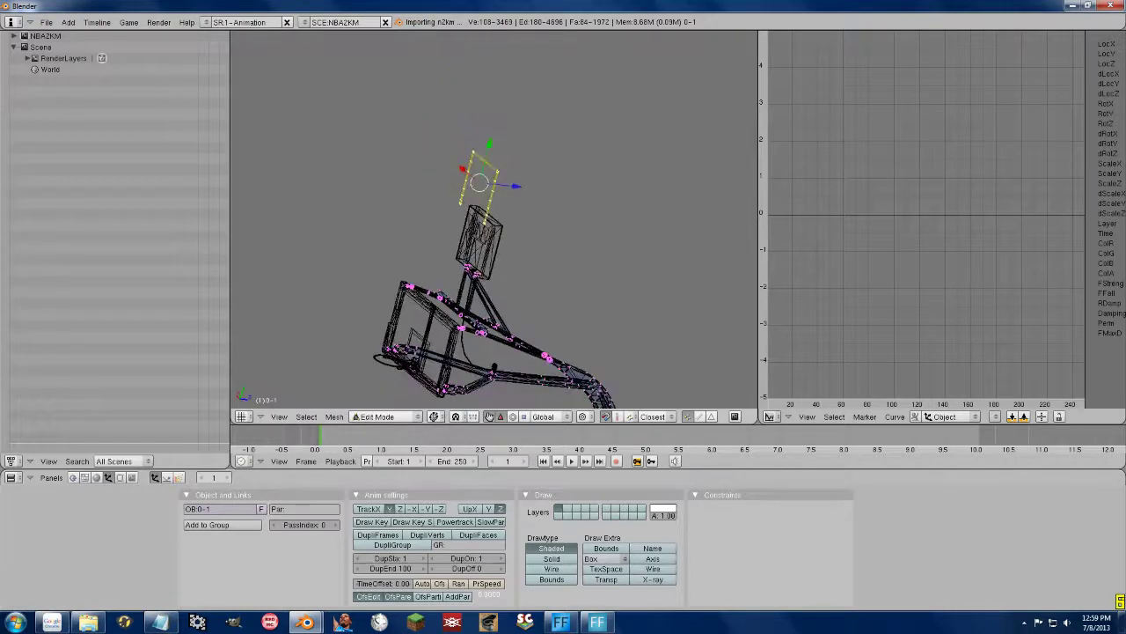
scroll(494, 220, up, 1)
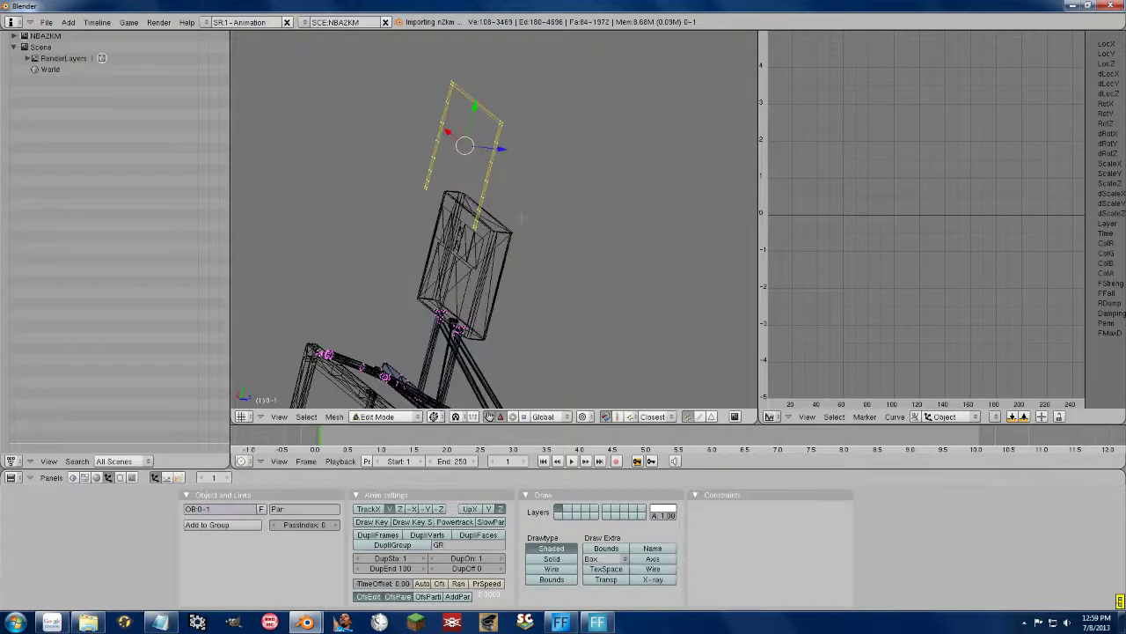
mouse_move(522, 217)
shift+middle_down()
mouse_move(514, 104)
mouse_move(518, 184)
shift+middle_up()
key(g)
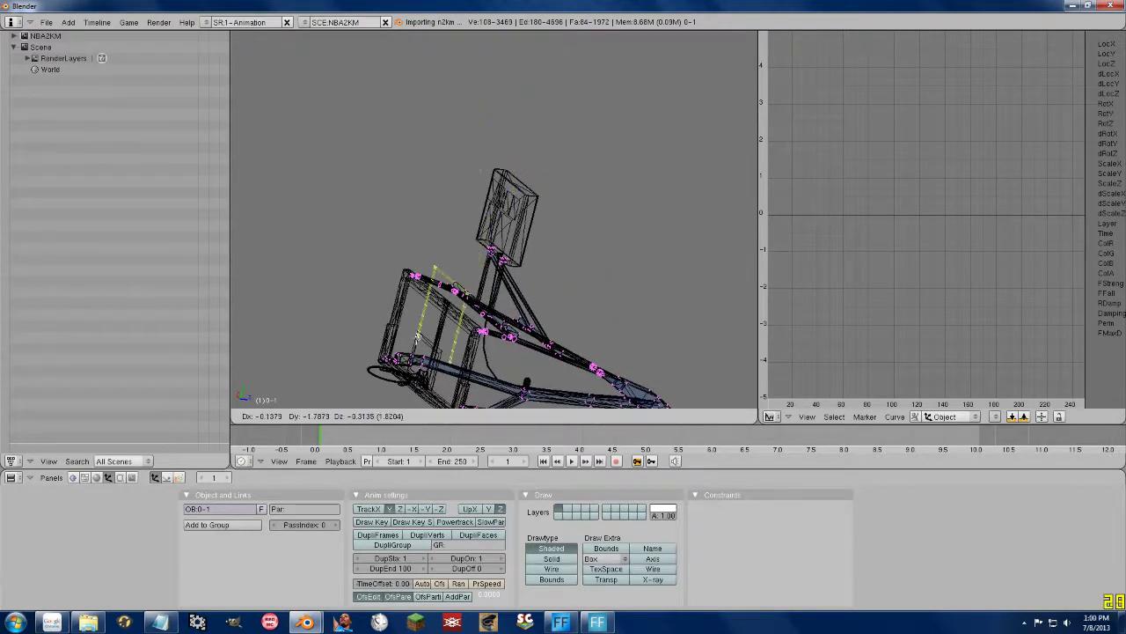
click(417, 337)
- Refine the visor strips' position with X and Y constraints so they sit inside the frame
scroll(417, 337, up, 2)
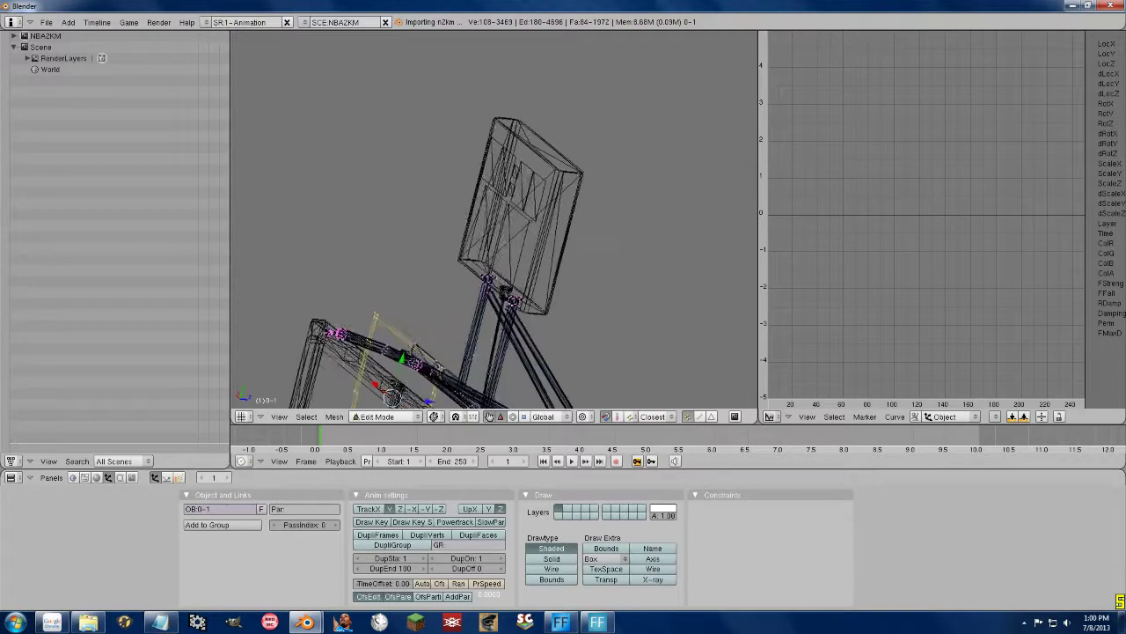
scroll(417, 337, up, 2)
scroll(417, 337, up, 3)
middle_drag(471, 178, 493, 229)
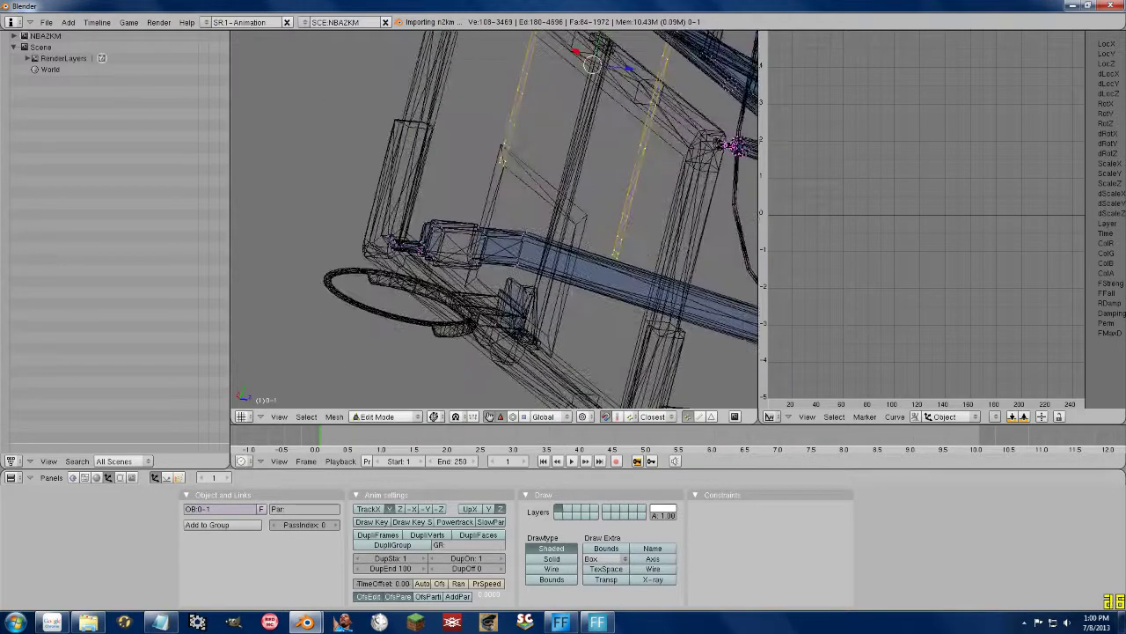
drag(592, 65, 503, 164)
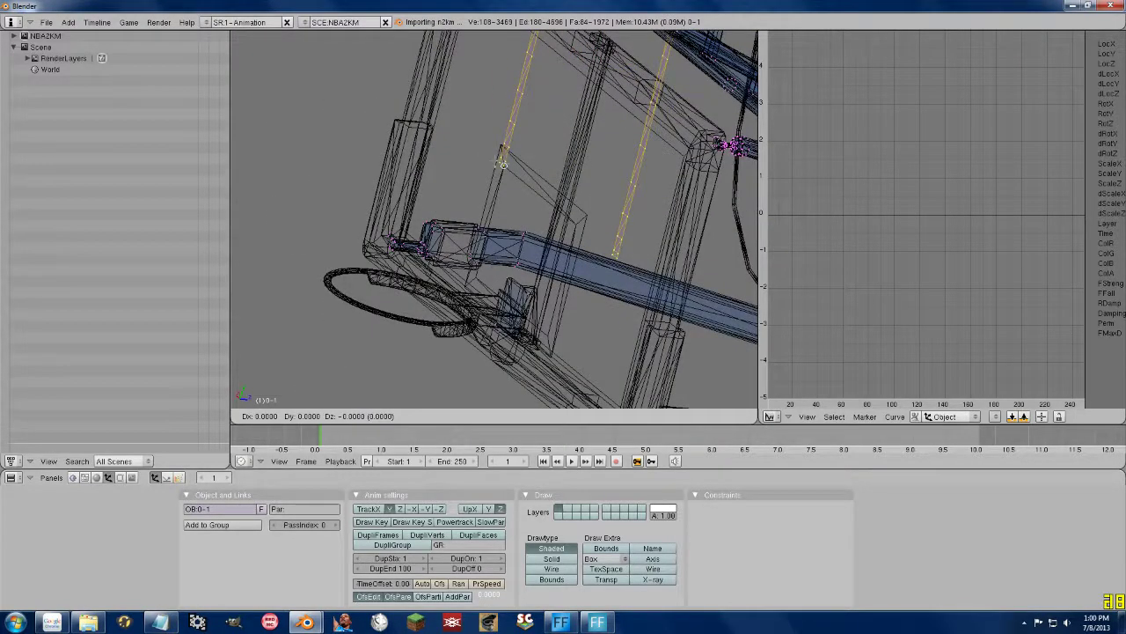
key(x)
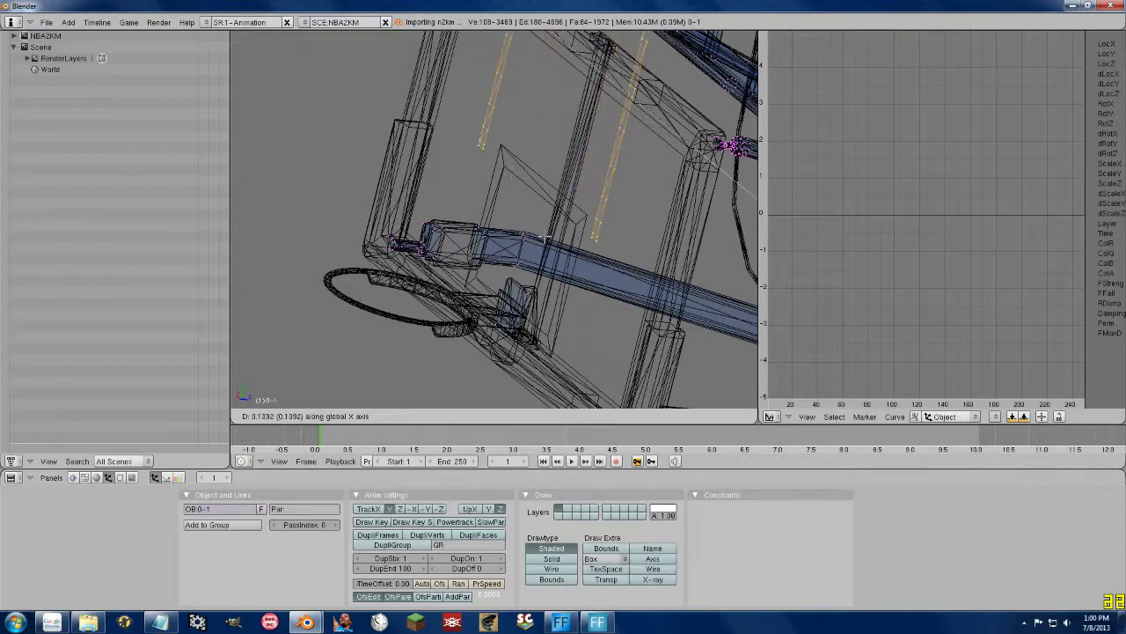
key(y)
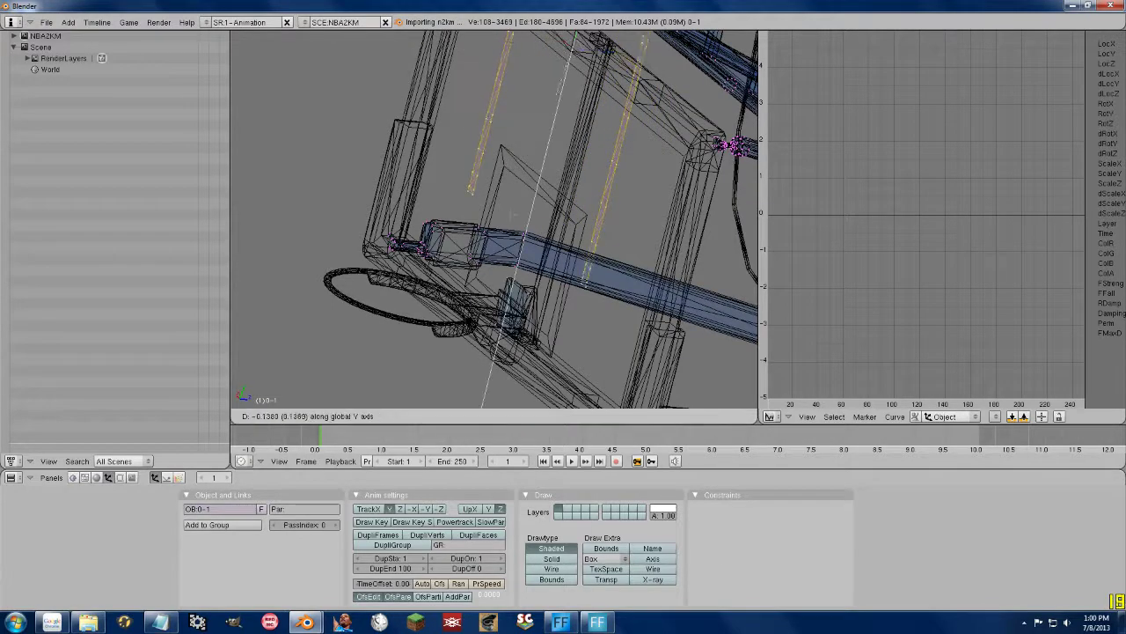
click(567, 287)
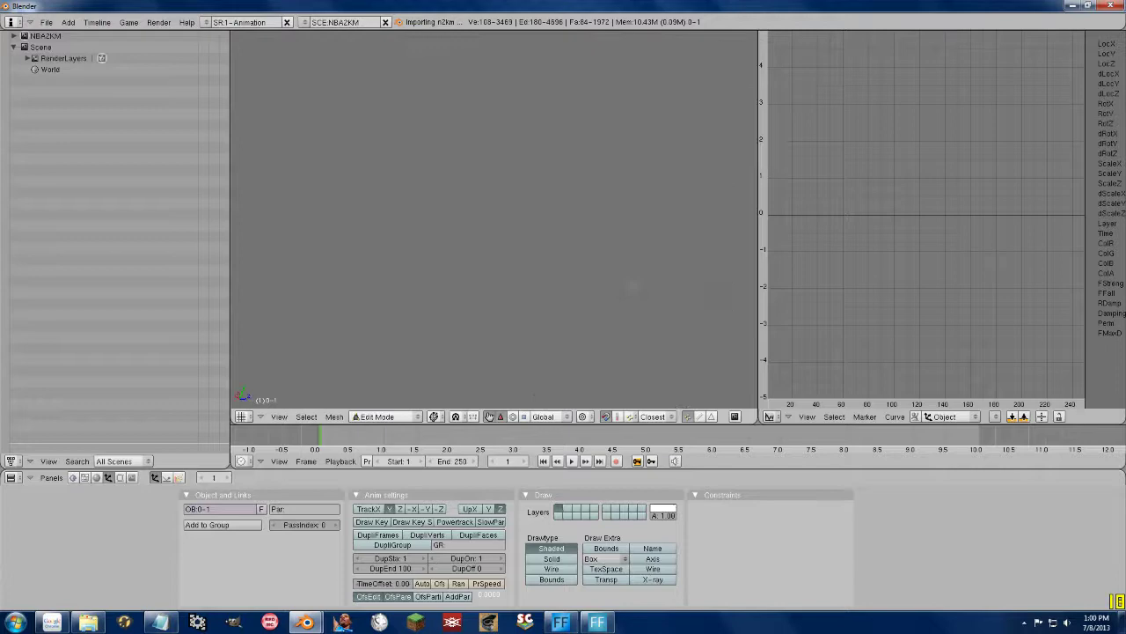
middle_drag(632, 286, 563, 246)
scroll(528, 204, up, 3)
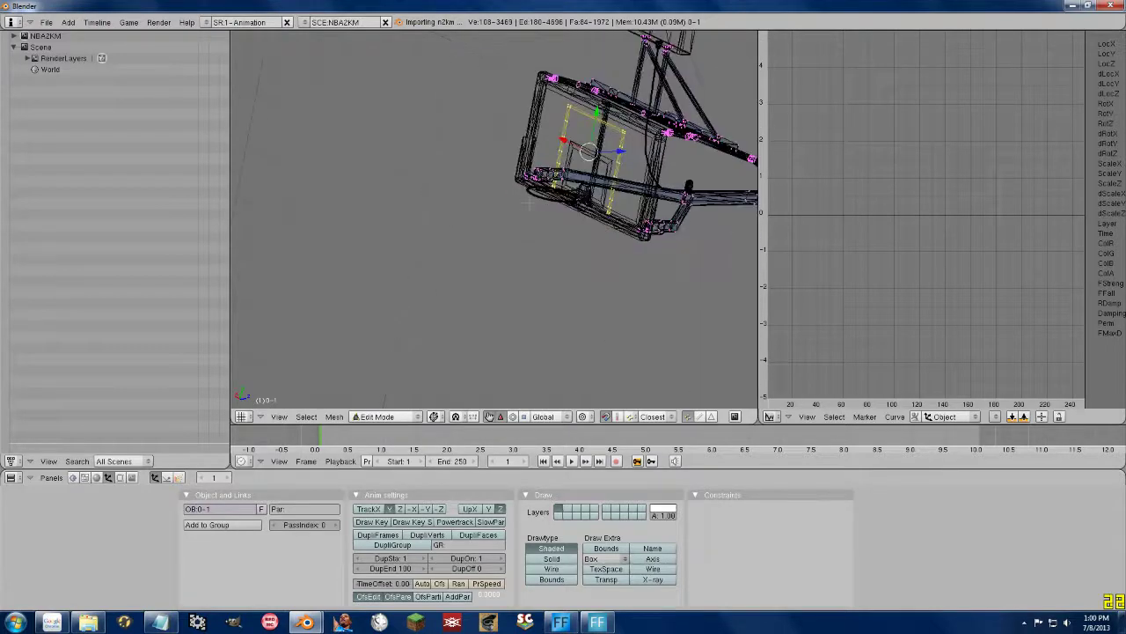
shift+middle_drag(528, 205, 352, 299)
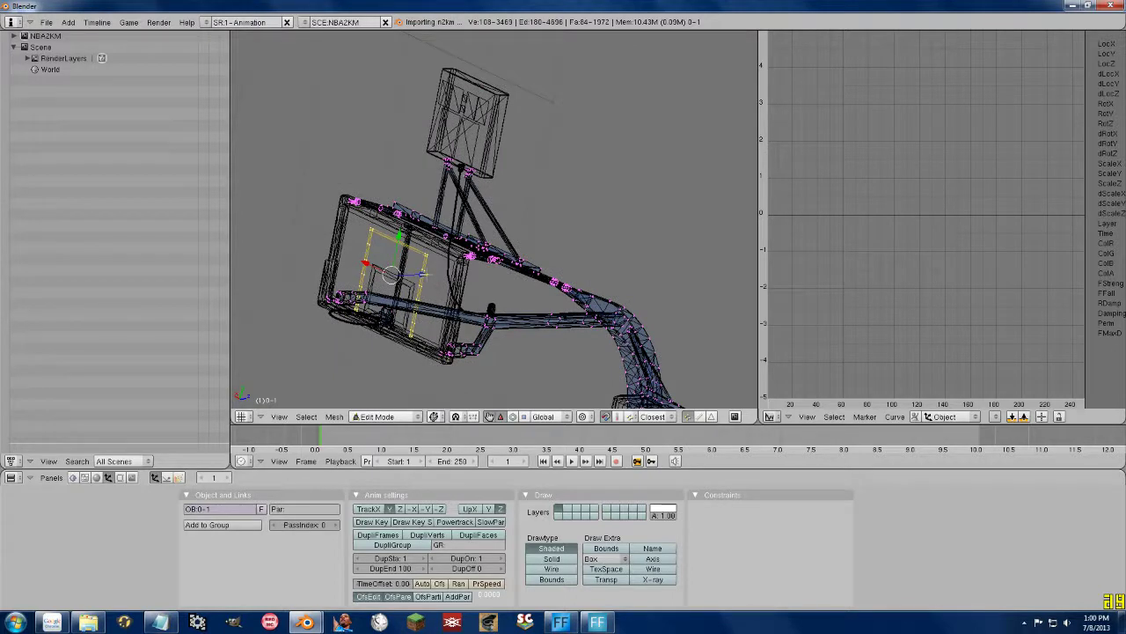
- Select the stand's angled base object, enter Edit Mode with nothing selected, and zoom in
key(Tab)
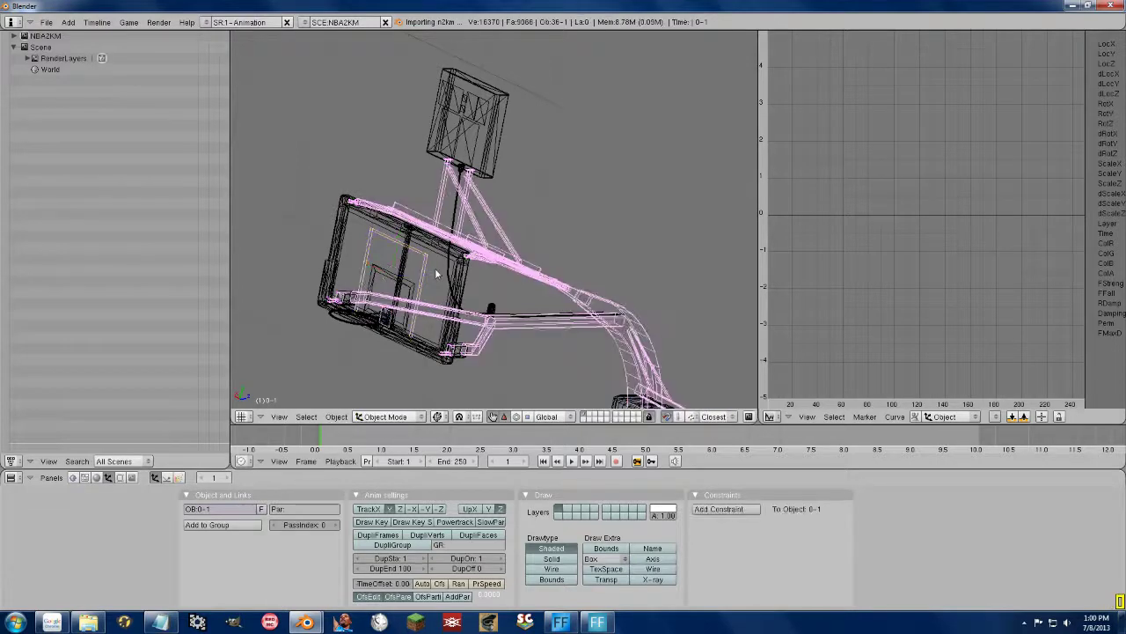
shift+middle_drag(521, 299, 438, 111)
shift+middle_drag(526, 299, 518, 167)
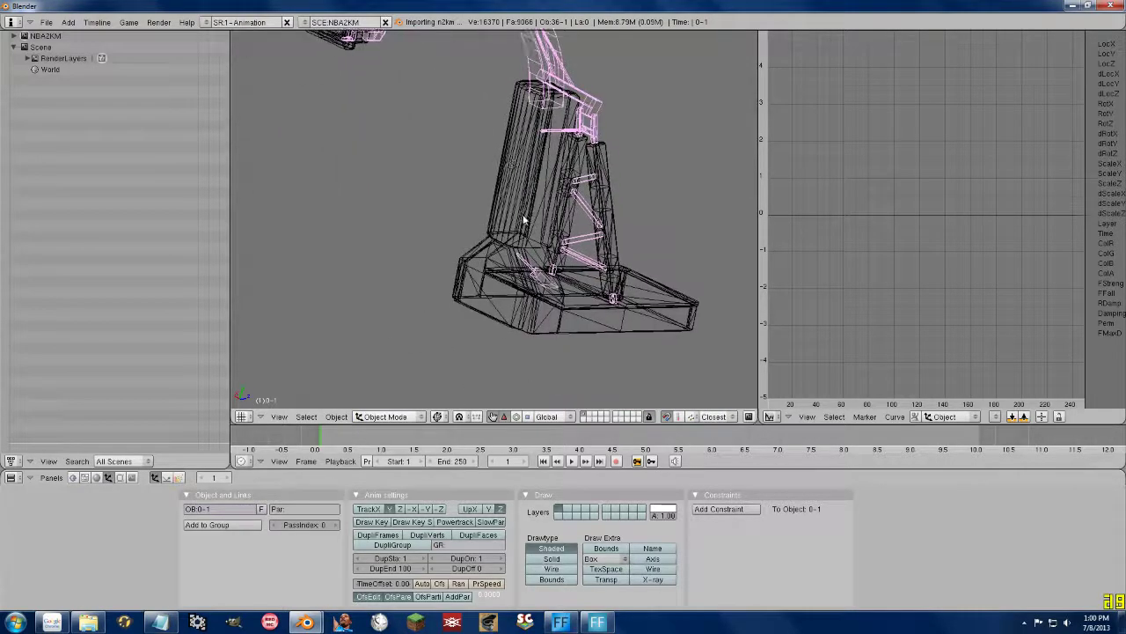
right_click(492, 301)
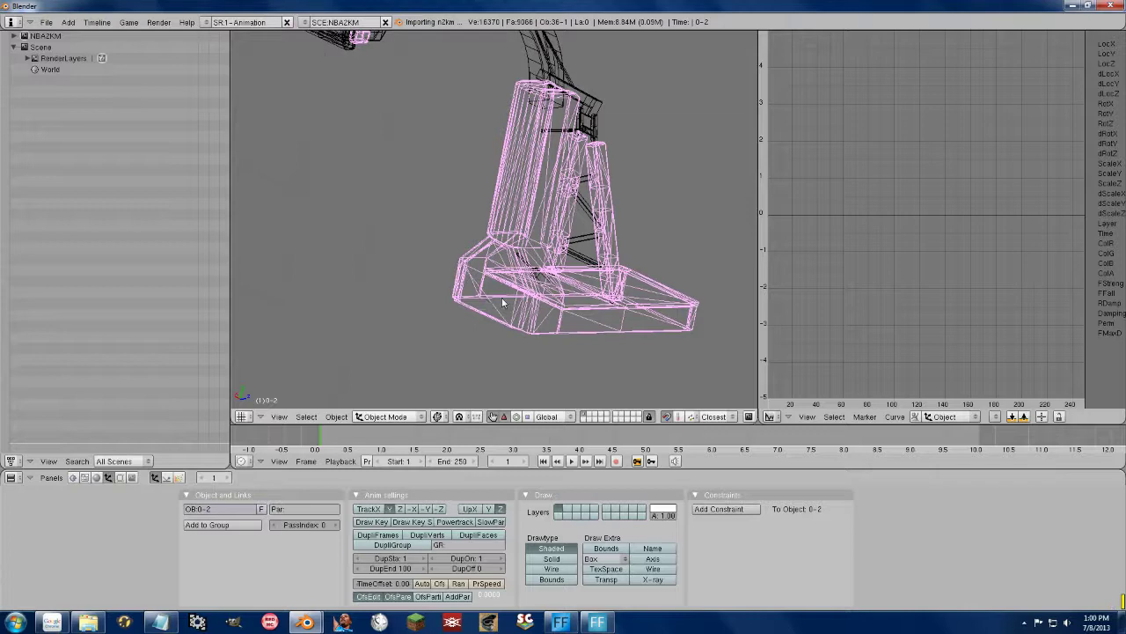
key(Tab)
scroll(491, 298, up, 3)
key(a)
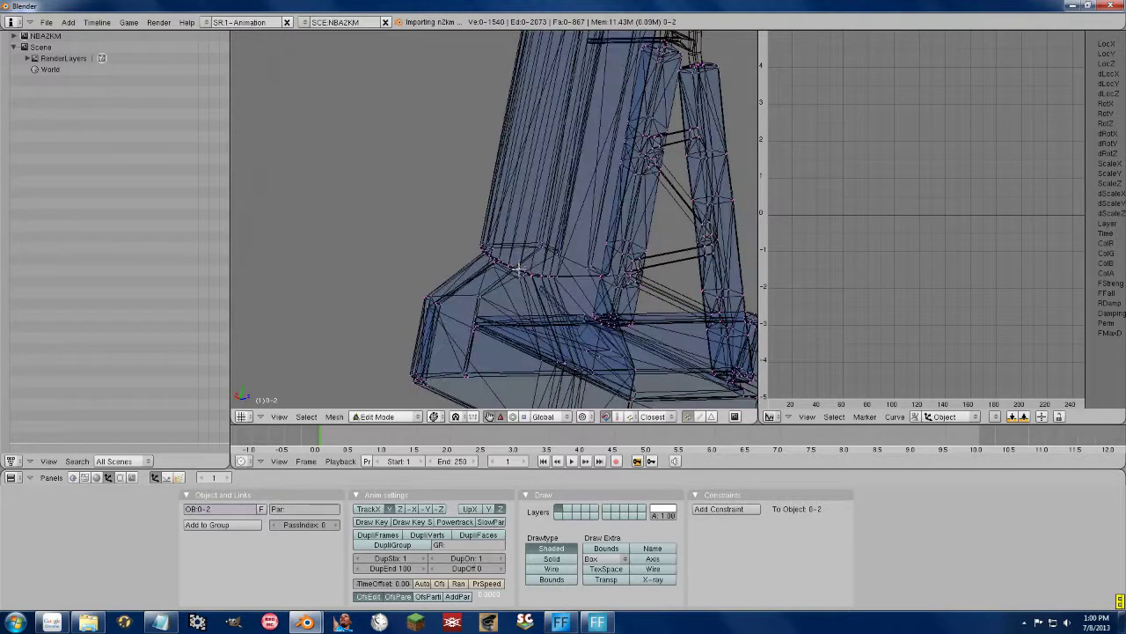
scroll(528, 254, down, 3)
scroll(618, 309, up, 4)
shift+scroll(542, 191, down, 2)
scroll(542, 191, up, 2)
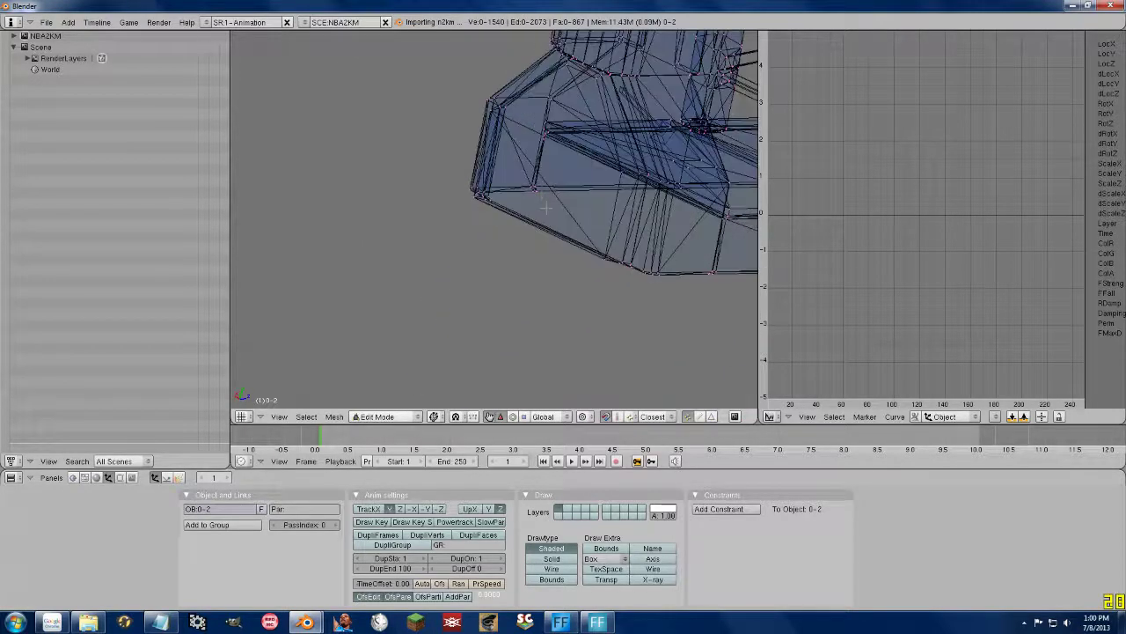
scroll(545, 204, up, 1)
scroll(511, 260, up, 2)
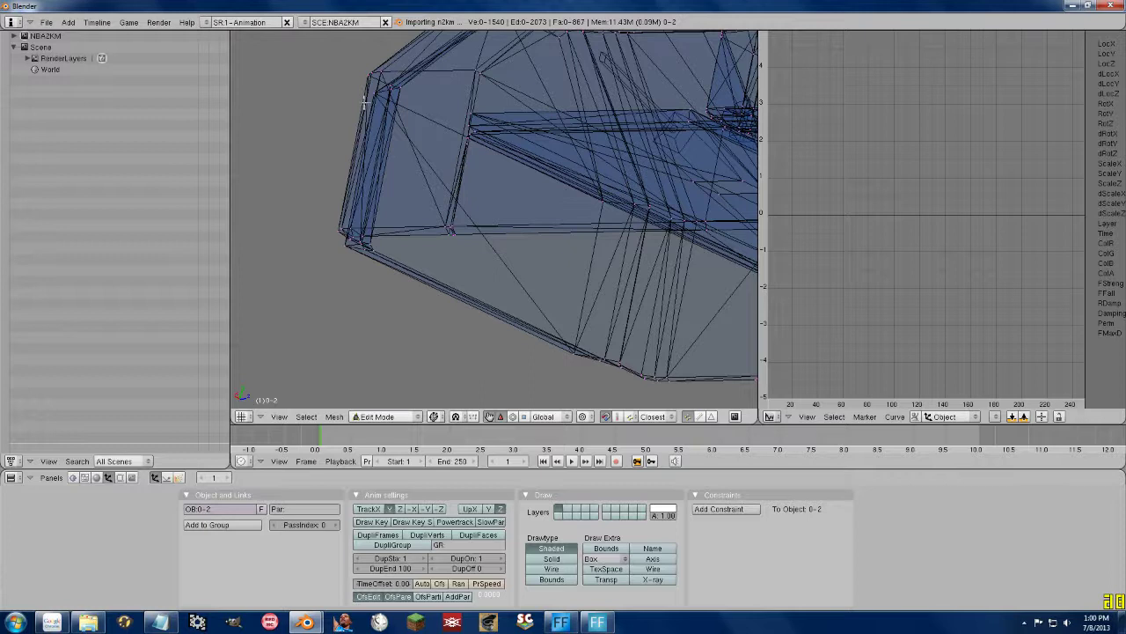
- In face select mode, pick a base padding face and grow the selection to surrounding faces
click(701, 419)
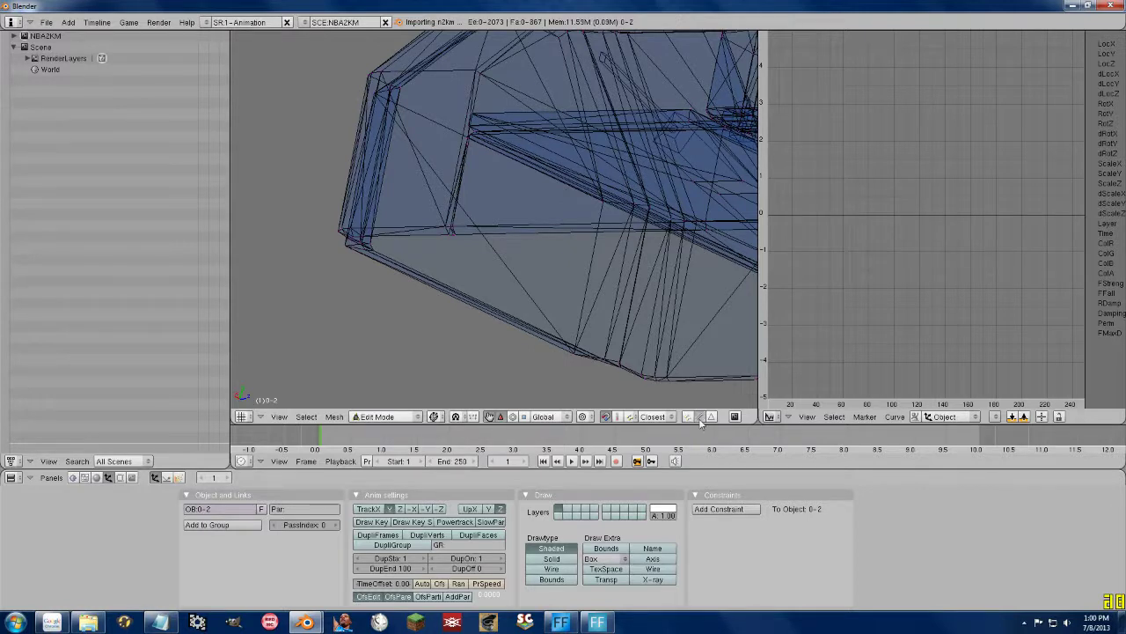
click(711, 416)
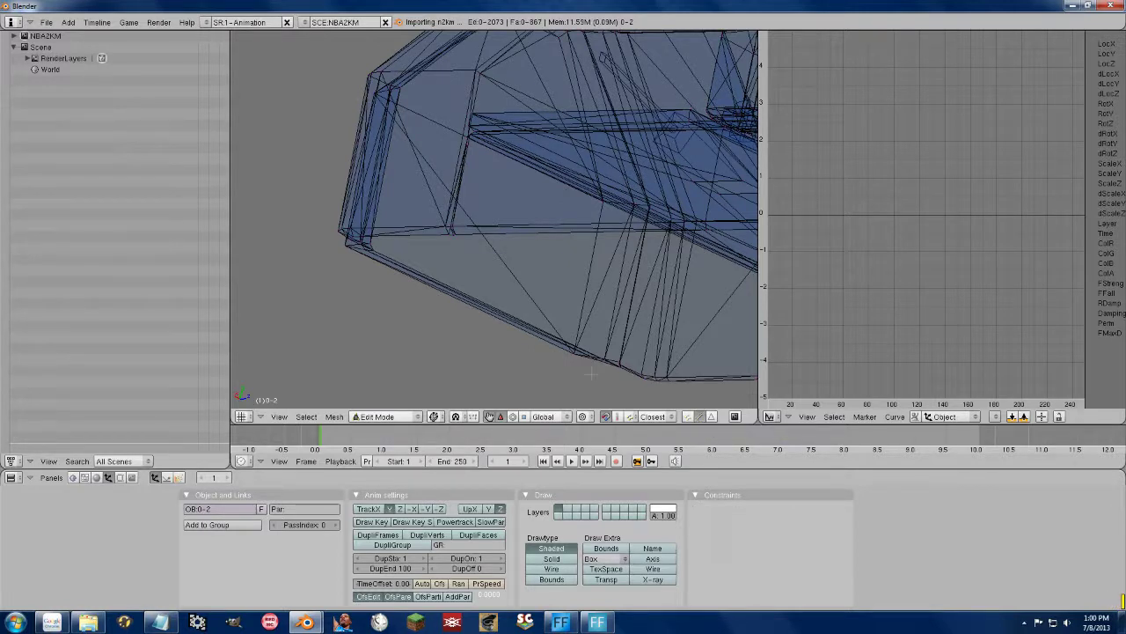
click(510, 264)
right_click(510, 264)
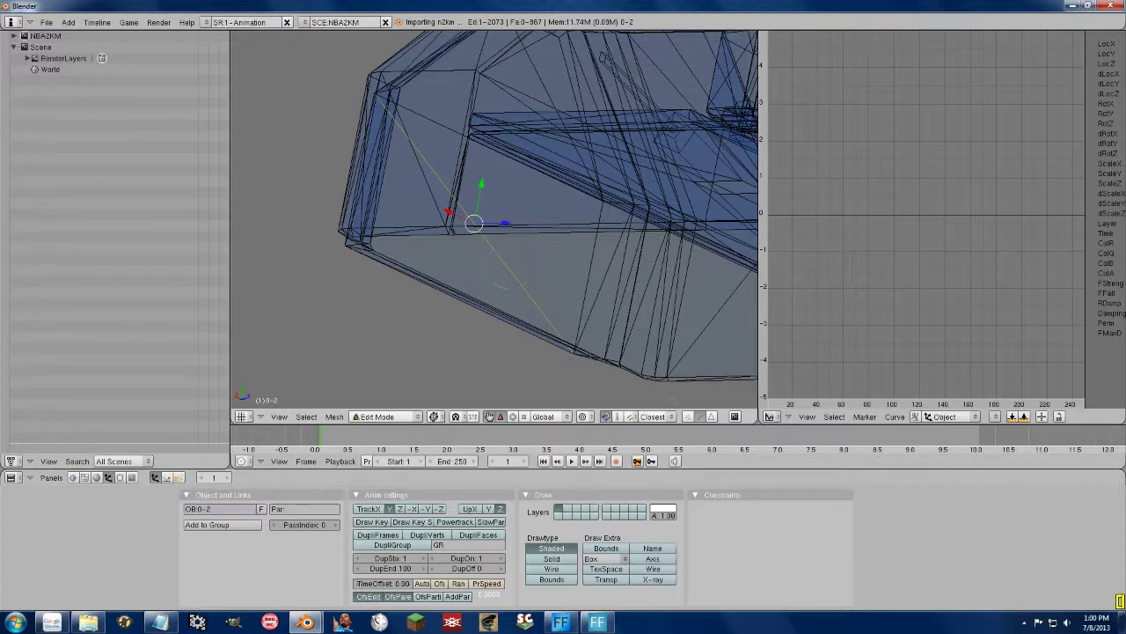
shift+click(688, 418)
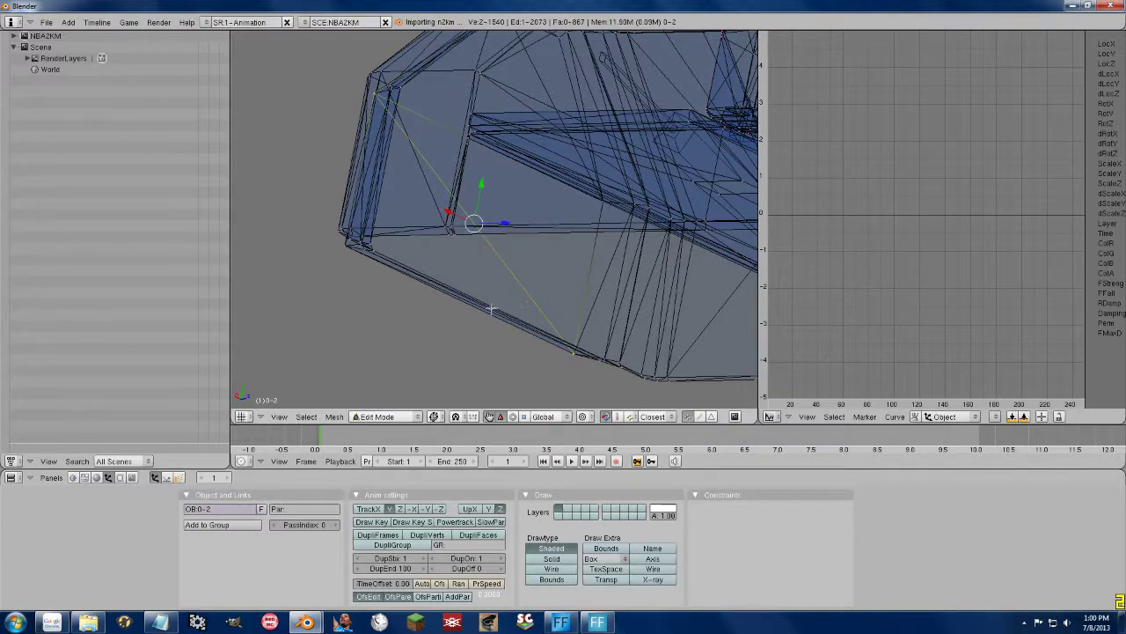
key(ctrl+KP_Add)
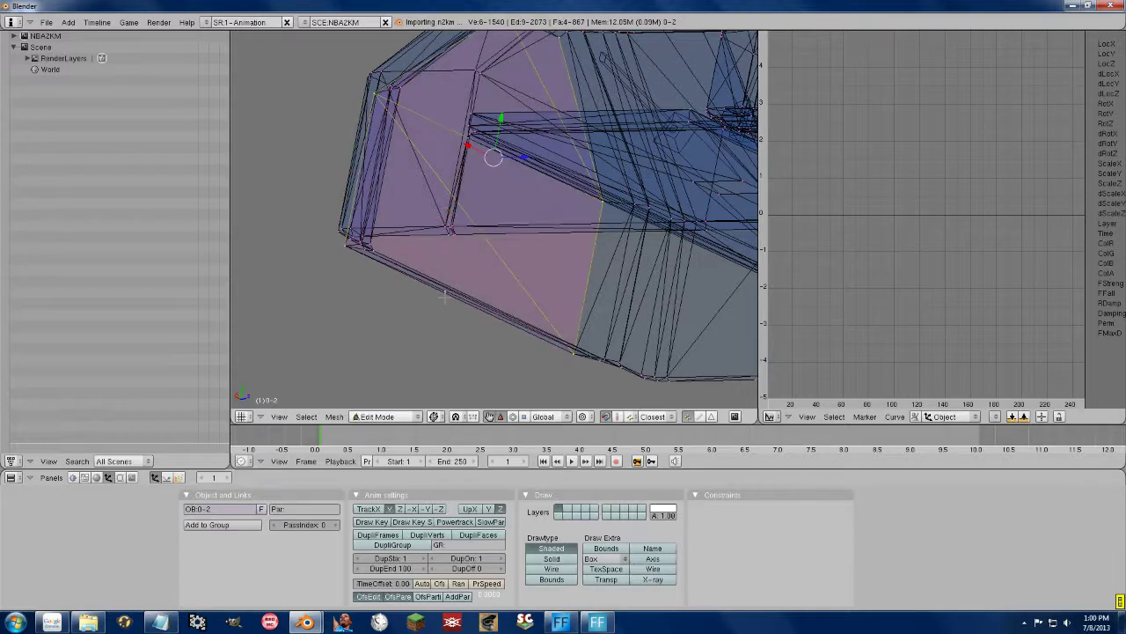
- Pan toward the foot's corner and zoom out to show the whole base
scroll(572, 140, down, 2)
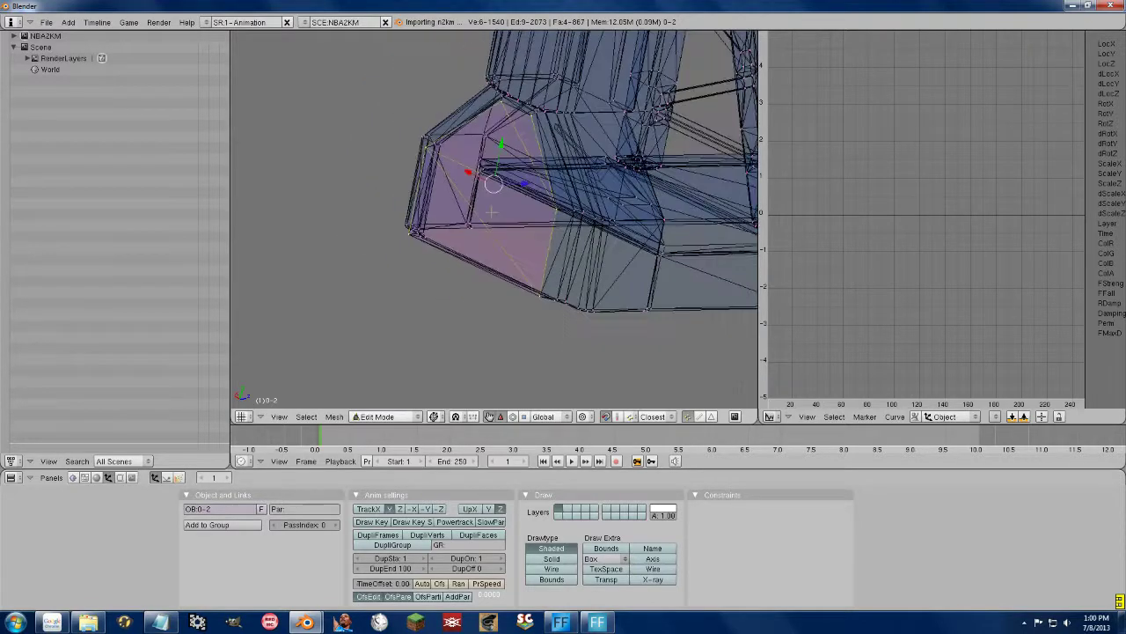
scroll(572, 140, down, 2)
scroll(572, 141, up, 2)
scroll(551, 211, up, 2)
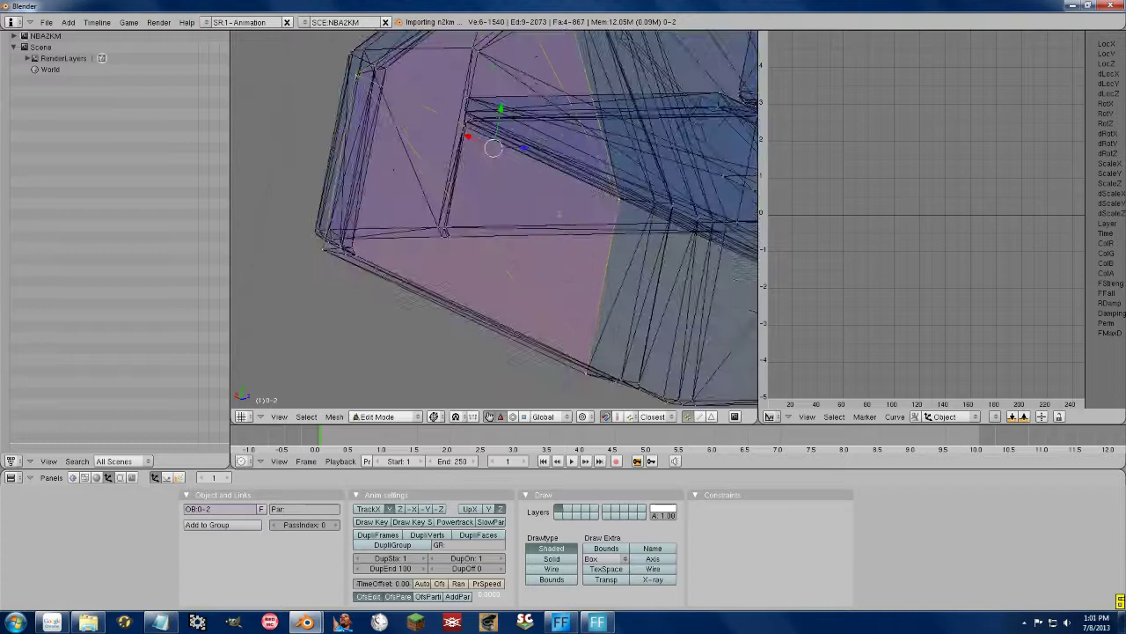
shift+middle_drag(551, 211, 496, 370)
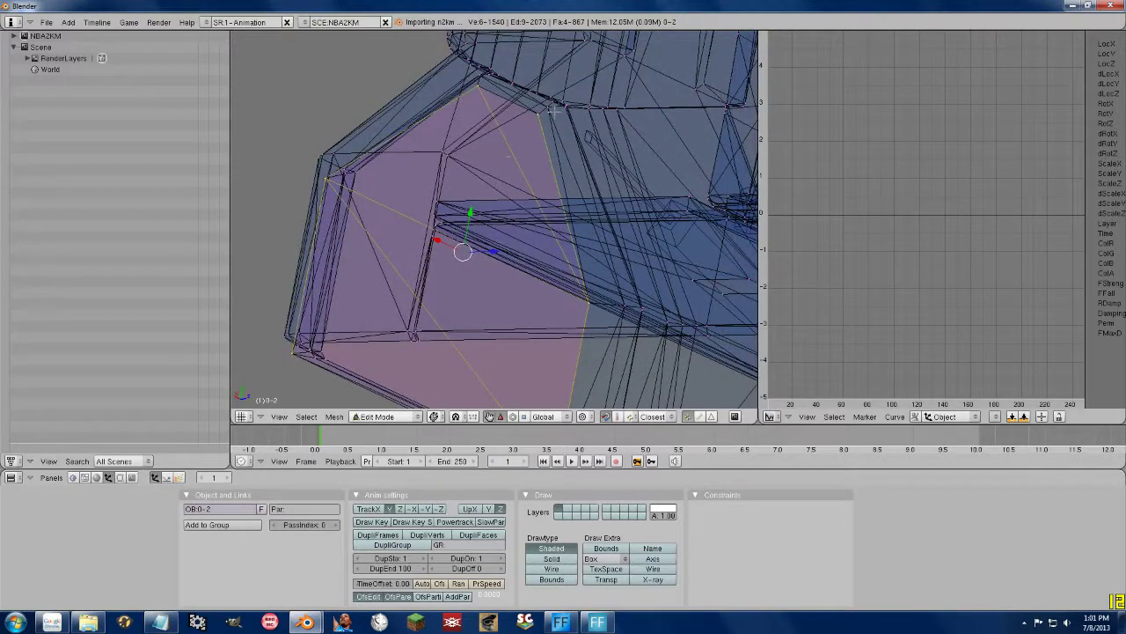
scroll(496, 220, down, 1)
scroll(496, 220, down, 1)
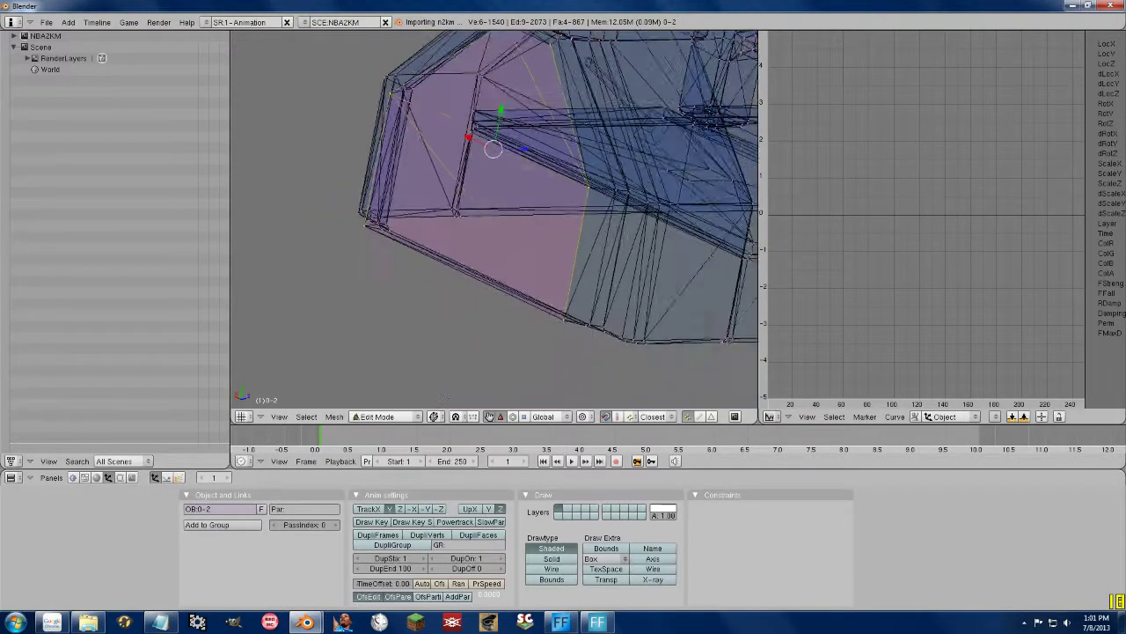
scroll(495, 220, down, 1)
scroll(506, 198, down, 1)
scroll(506, 199, down, 2)
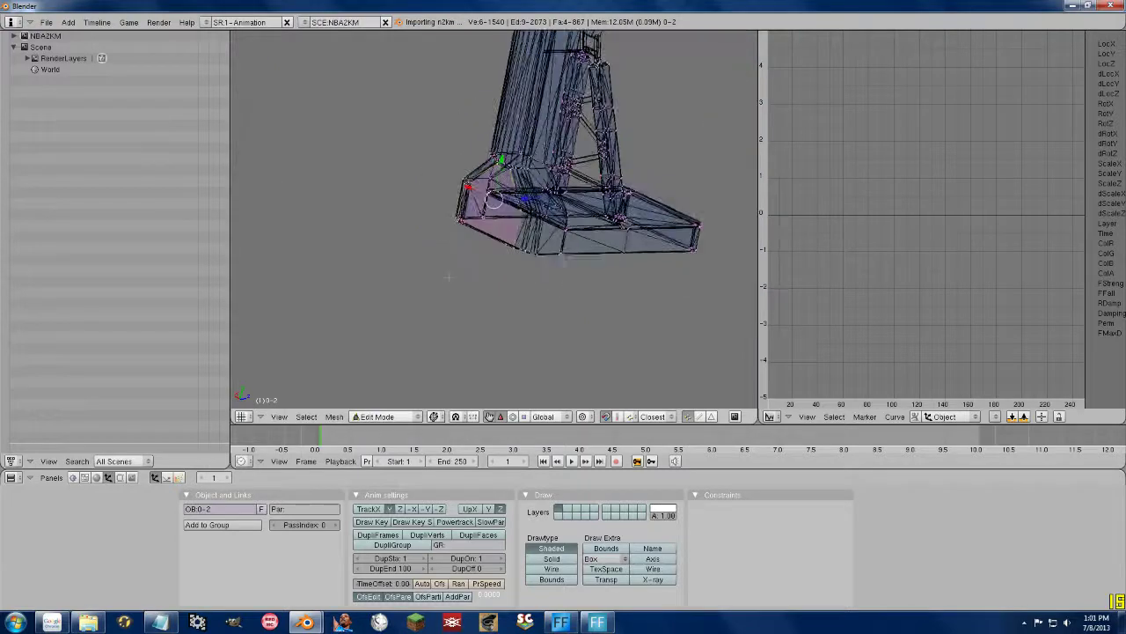
scroll(507, 199, down, 2)
- Move the selected padding faces to the left, then undo that move
key(g)
click(317, 298)
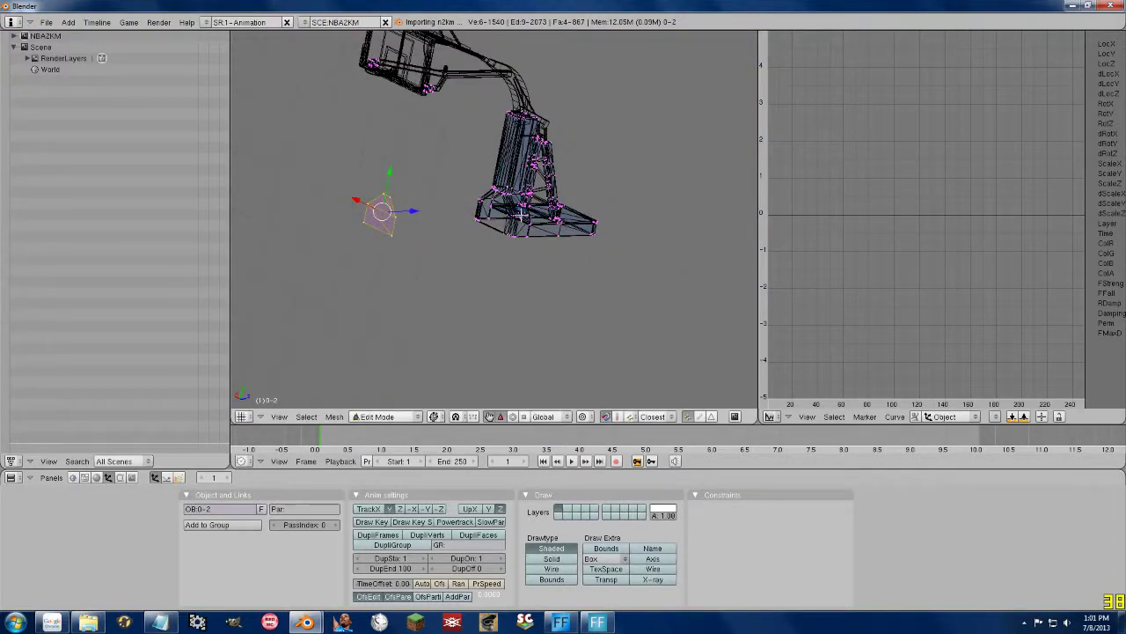
scroll(499, 203, up, 2)
scroll(528, 188, up, 2)
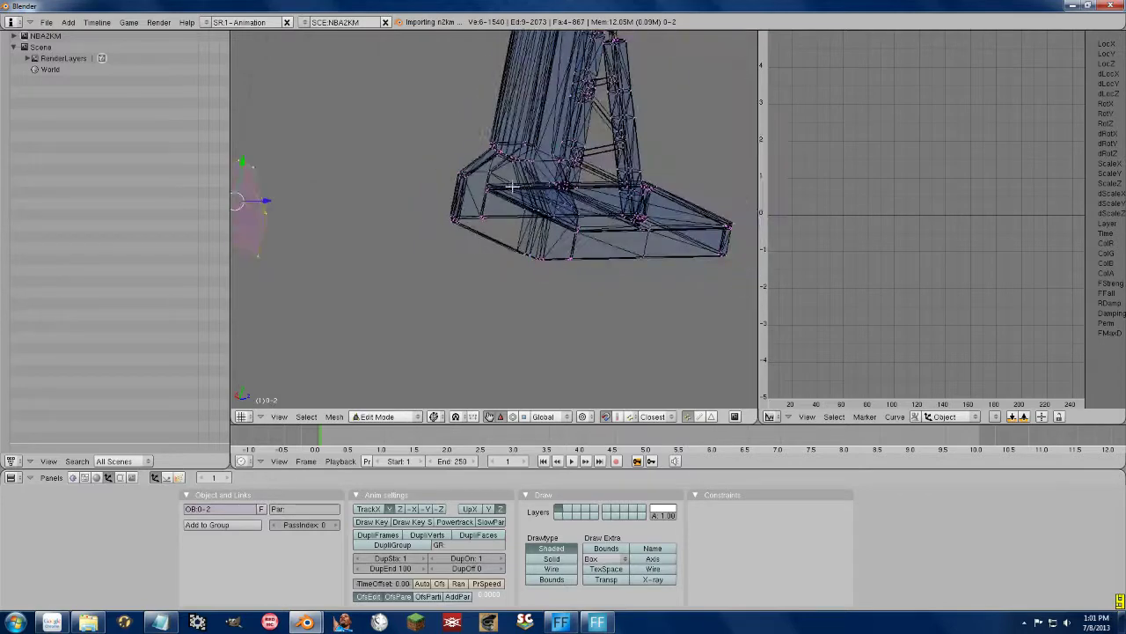
scroll(524, 177, down, 1)
middle_drag(506, 194, 733, 223)
key(ctrl+z)
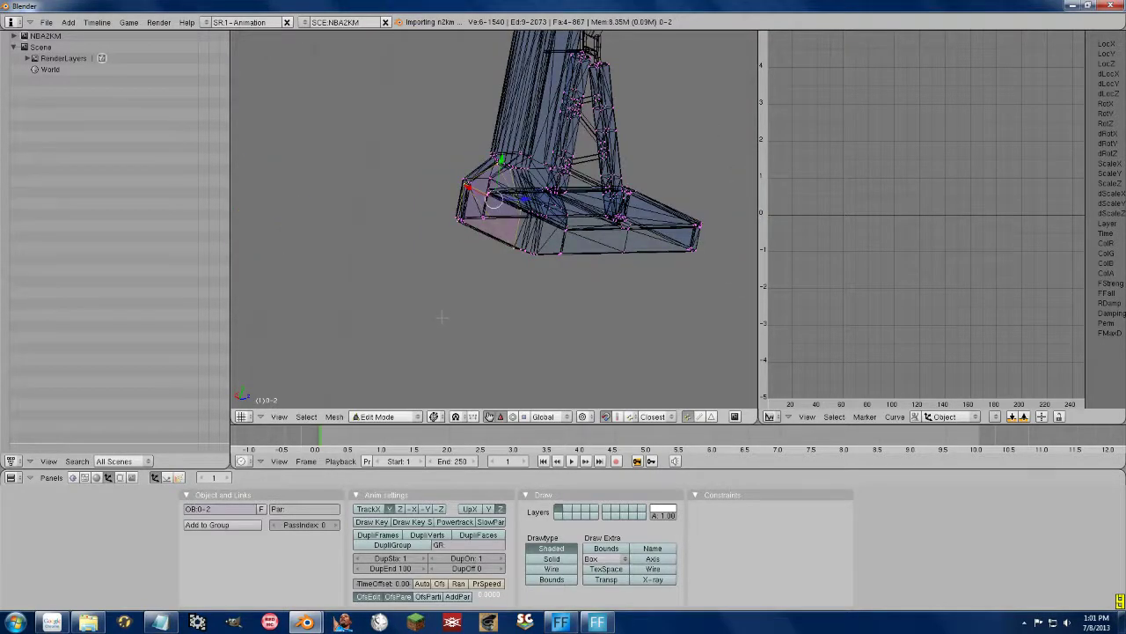
- Raise a single vertex on the foot's edge along Z, then deselect all
scroll(444, 319, up, 3)
scroll(493, 220, up, 3)
scroll(493, 220, up, 2)
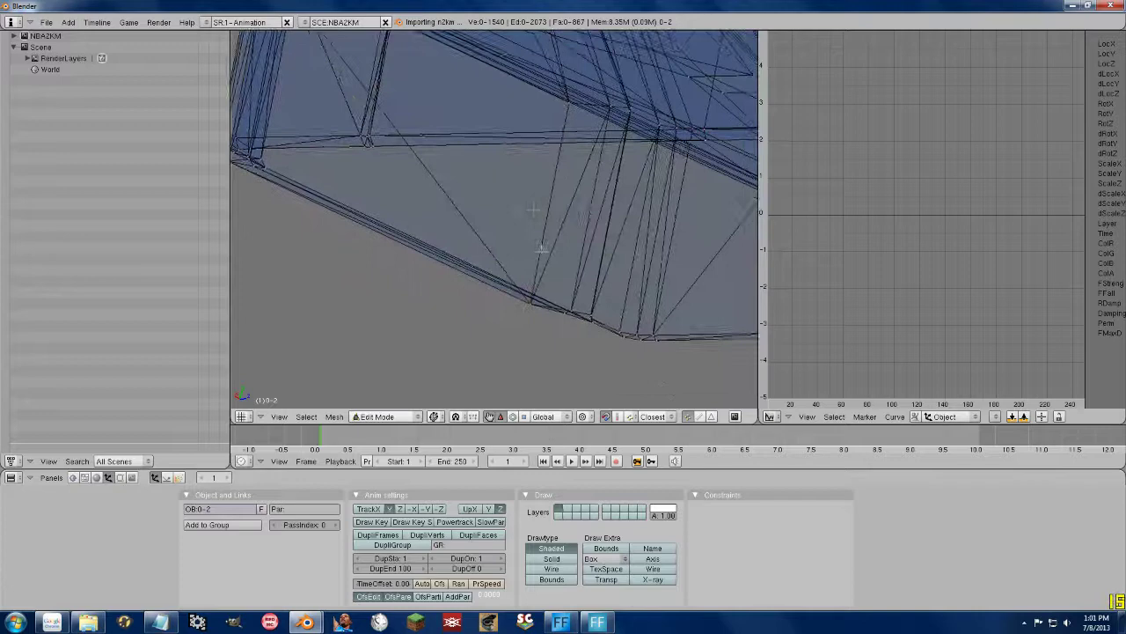
right_click(531, 302)
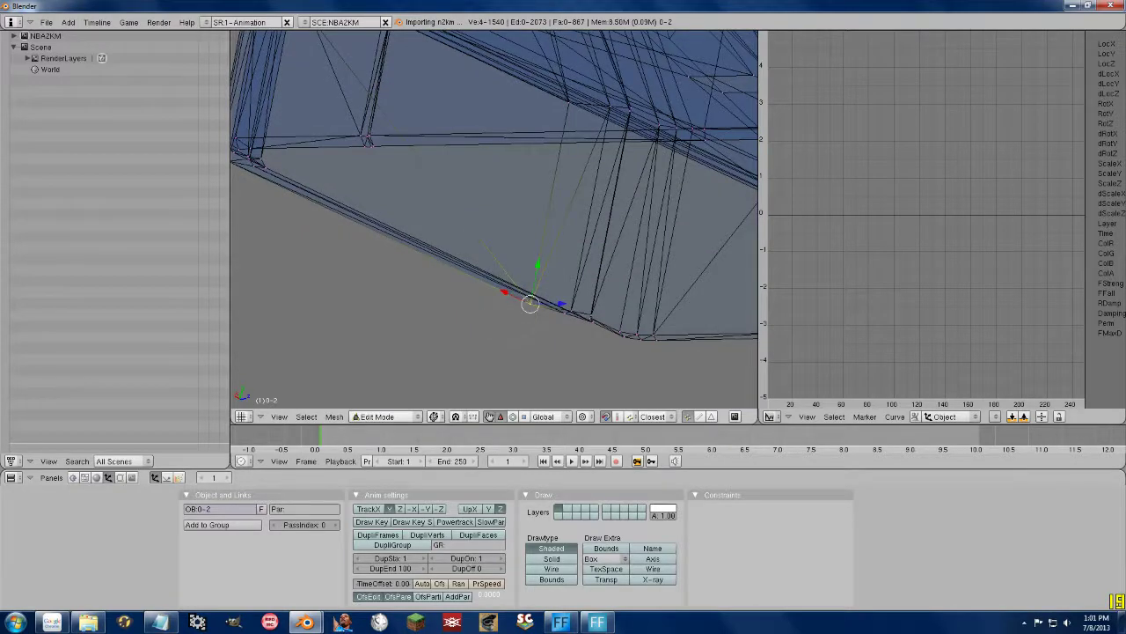
scroll(484, 317, down, 1)
key(g)
key(z)
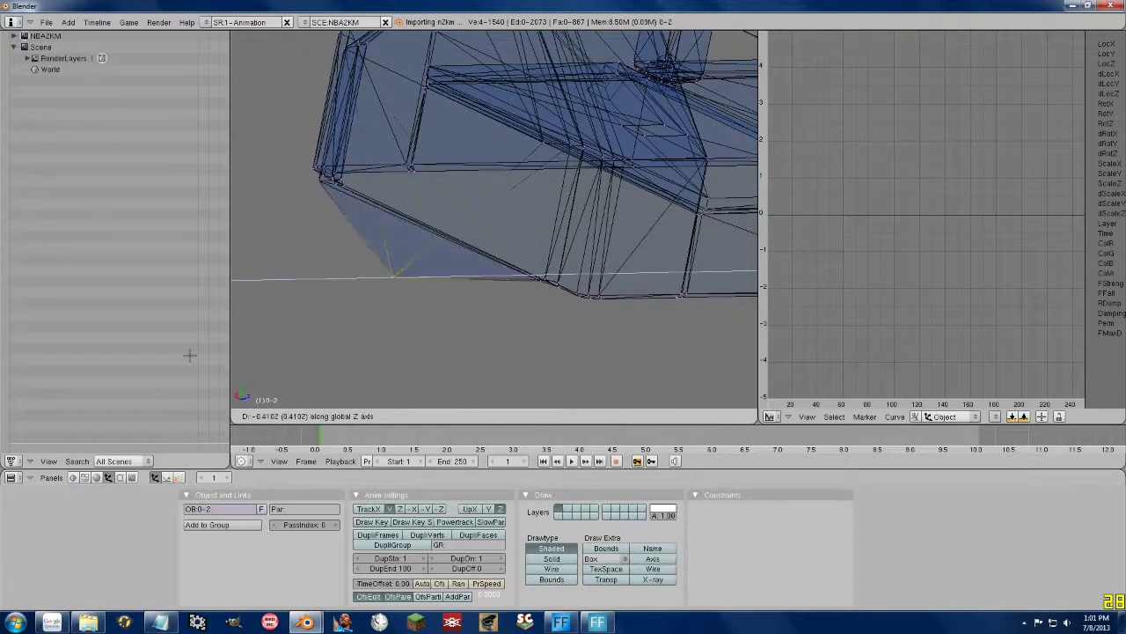
click(425, 329)
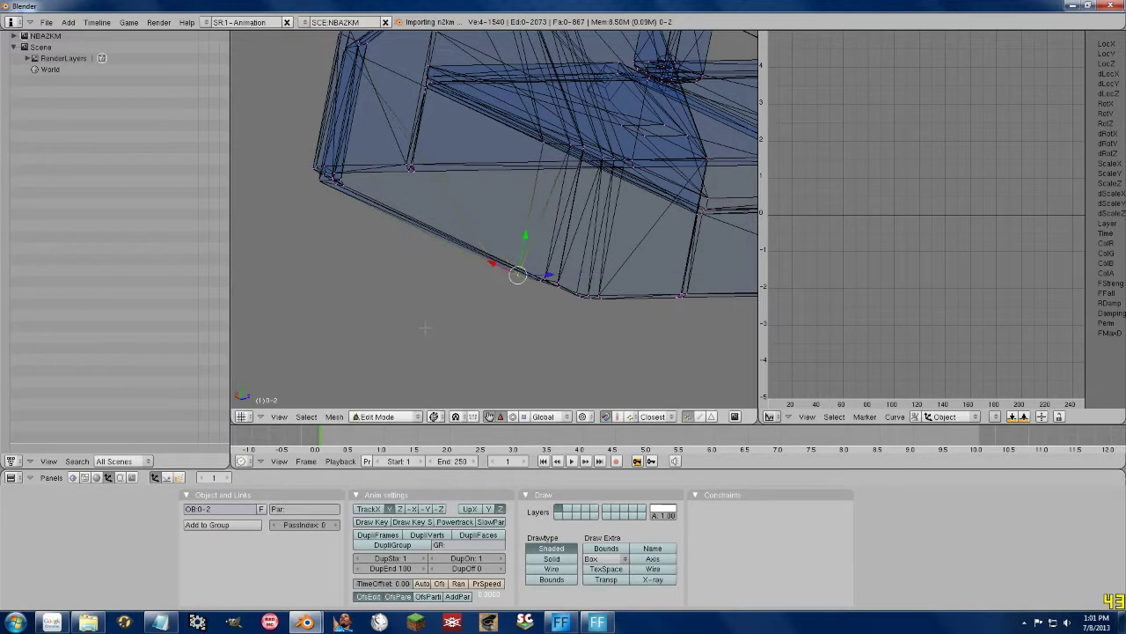
key(a)
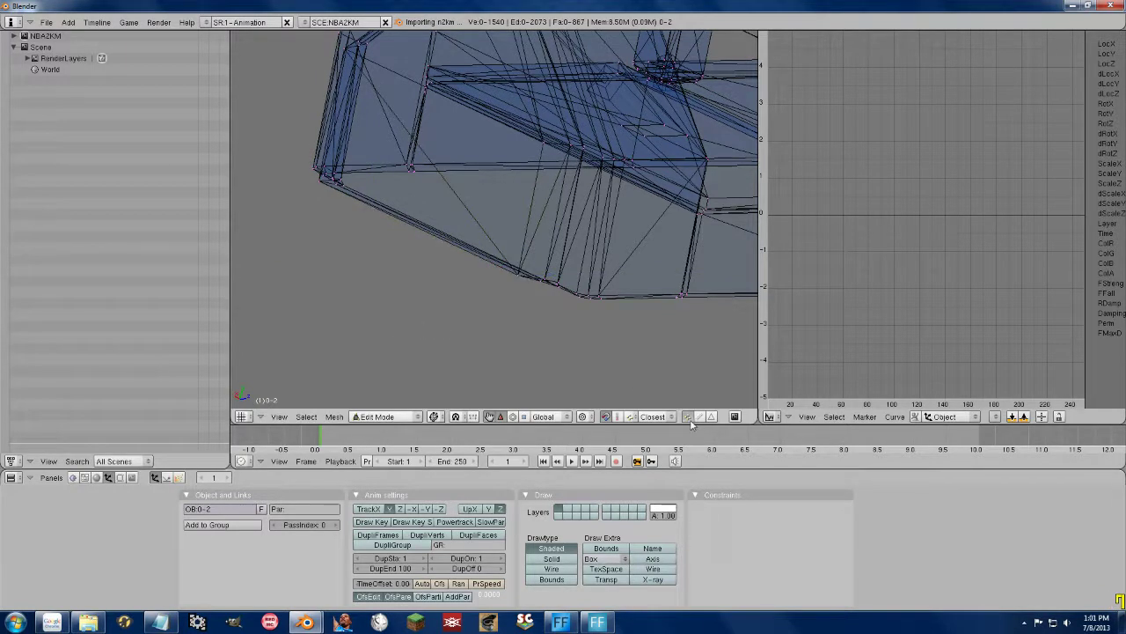
- Select the padding section linked to a diagonal edge and slide it along Z off the foot
click(700, 418)
right_click(452, 193)
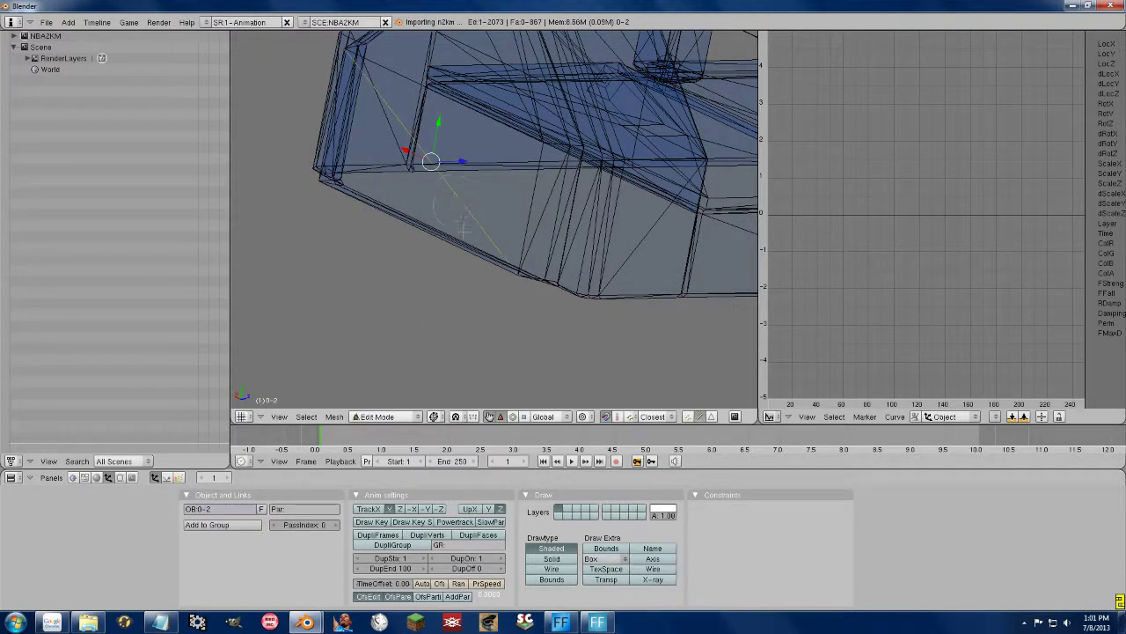
key(l)
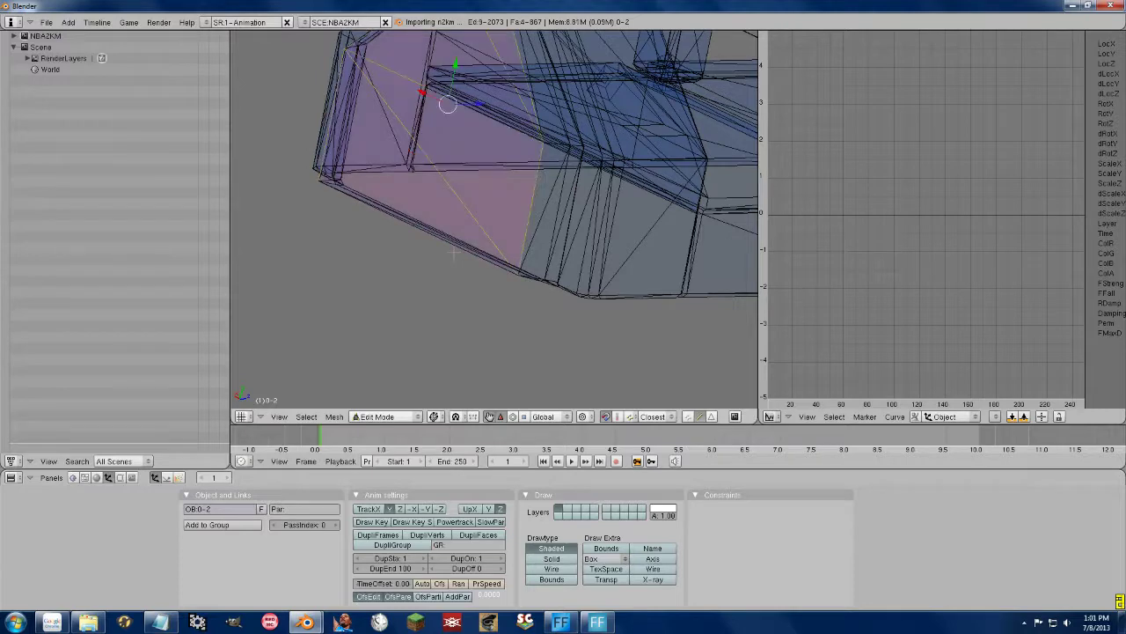
scroll(454, 253, down, 2)
scroll(454, 253, down, 2)
key(g)
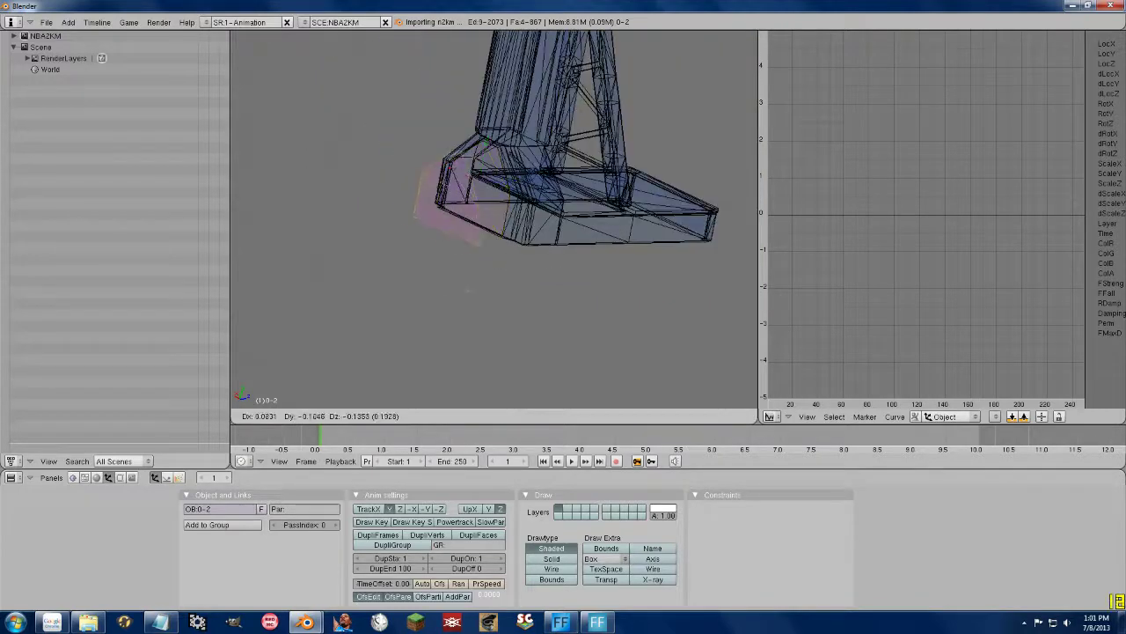
key(z)
click(486, 143)
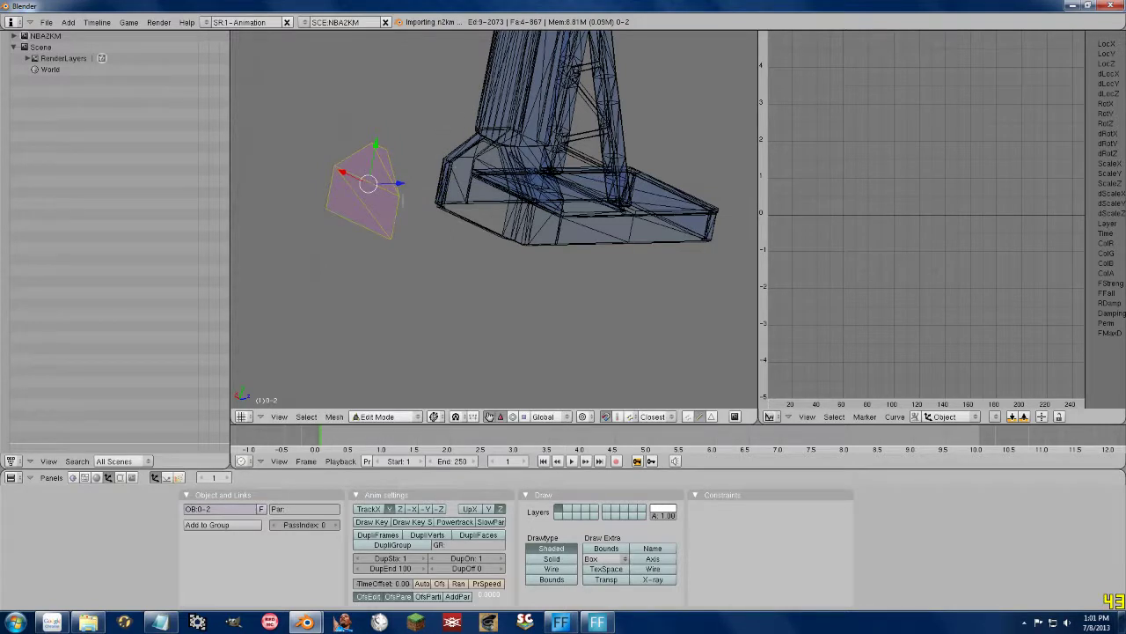
- Scale the detached padding section up by a factor of 5
scroll(483, 203, down, 2)
scroll(264, 221, down, 5)
scroll(472, 255, up, 3)
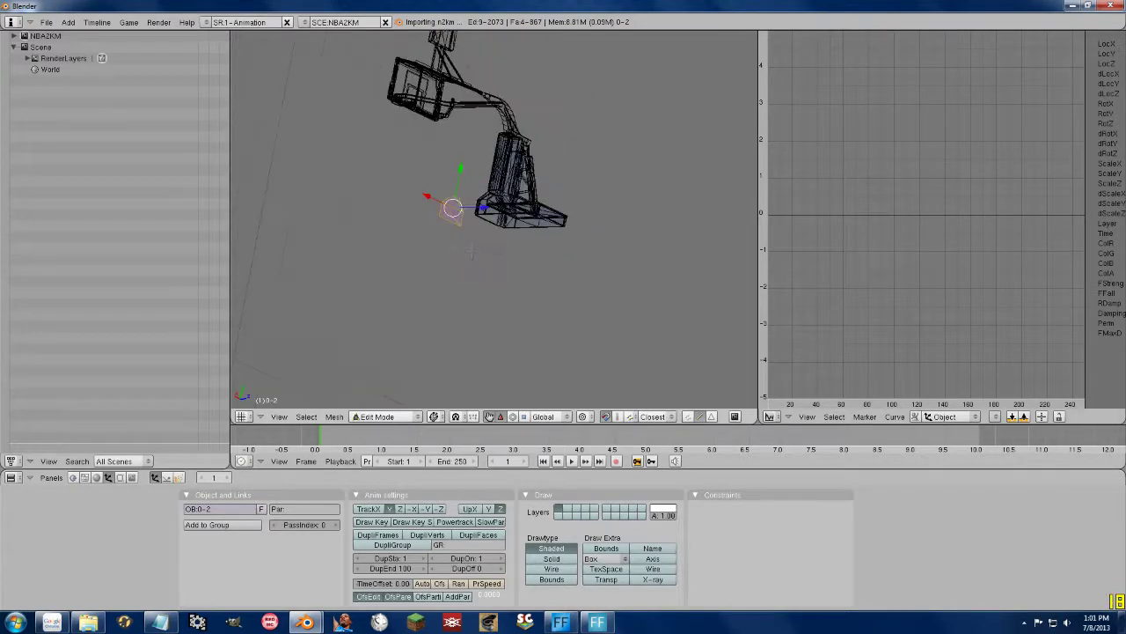
key(r)
key(Escape)
key(s)
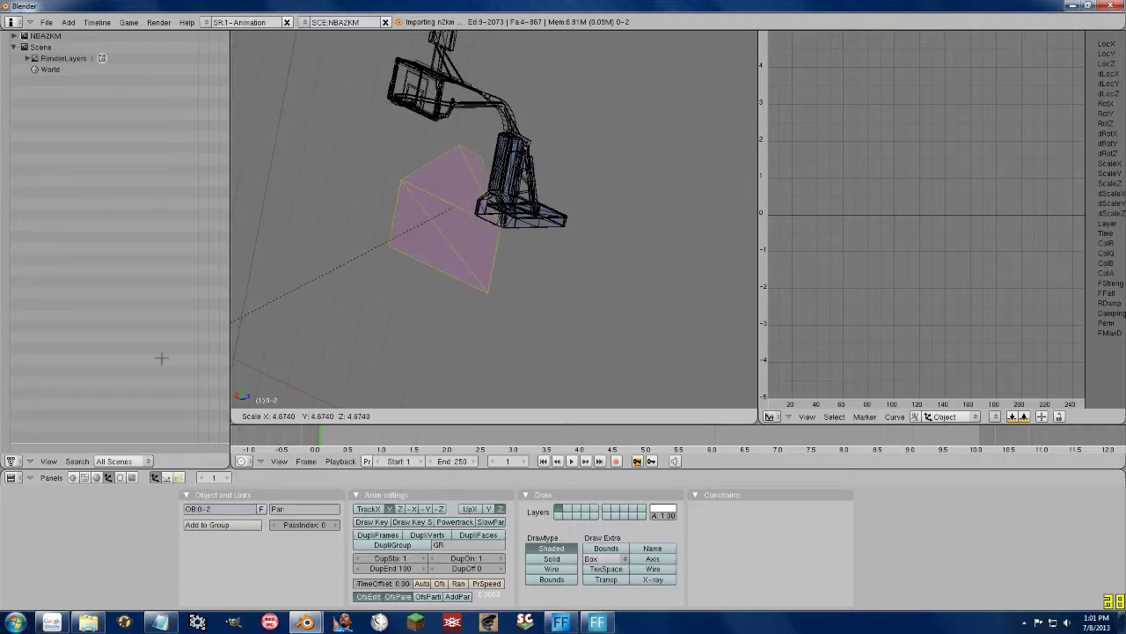
text(5)
key(Return)
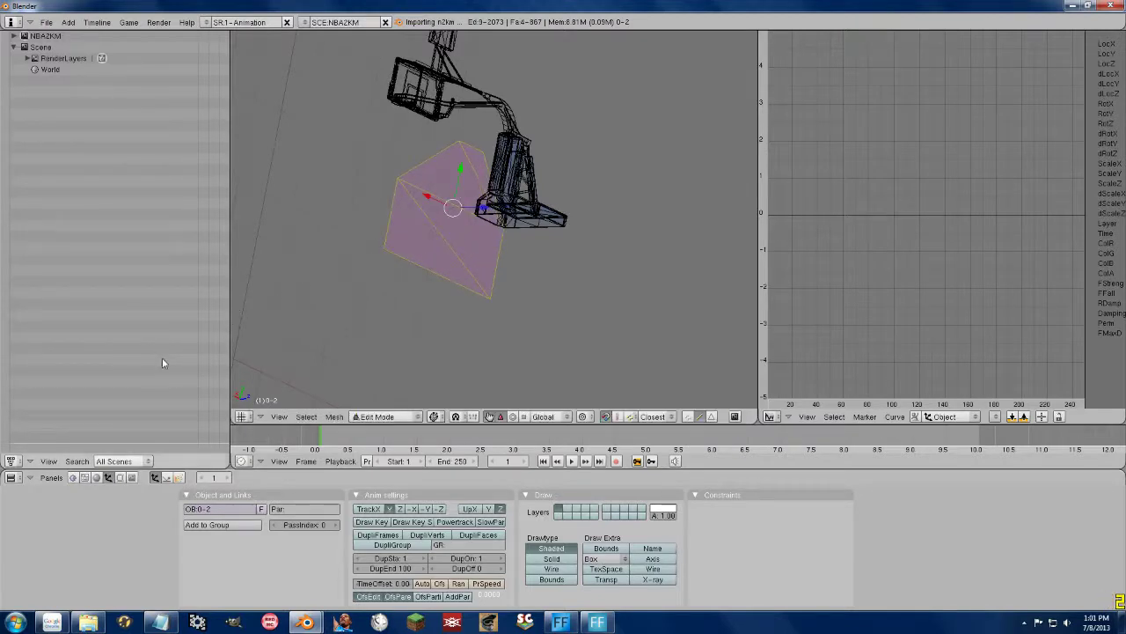
- Move the padding along Z beside the base tower and show hidden vertices
mouse_move(563, 291)
middle_down()
mouse_move(638, 327)
mouse_move(606, 262)
mouse_move(536, 180)
middle_up()
key(g)
key(z)
key(Return)
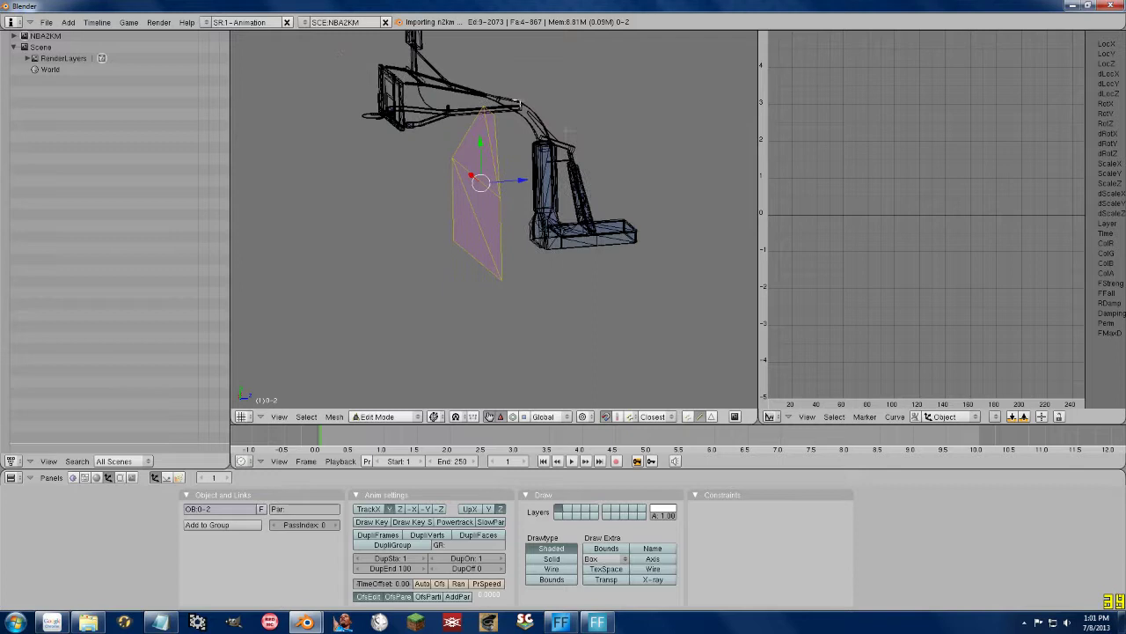
click(692, 420)
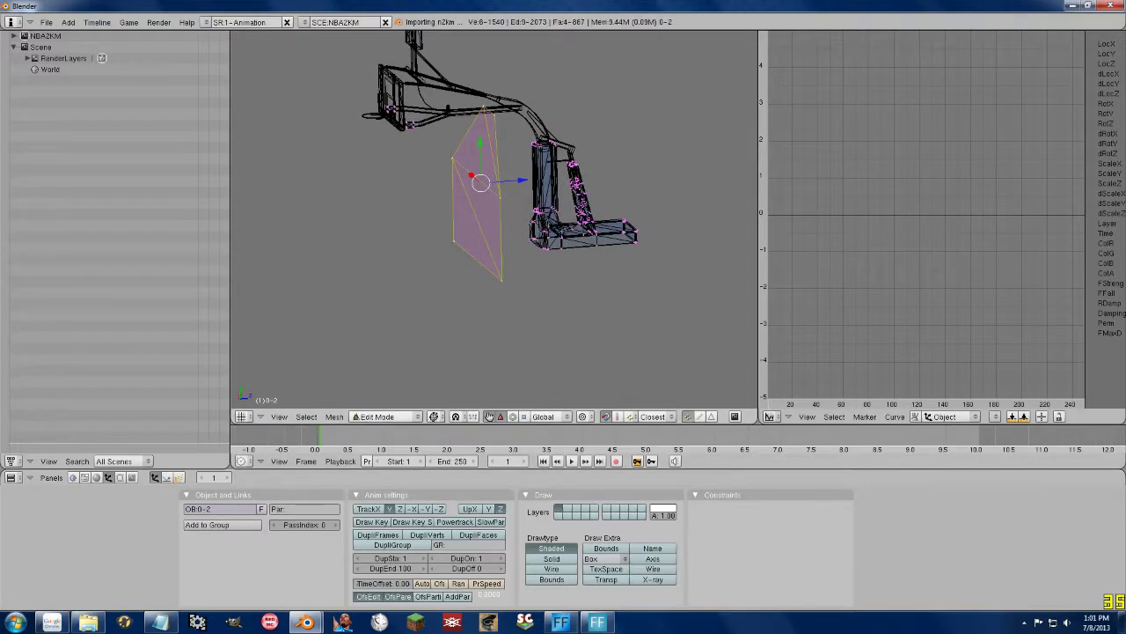
middle_drag(538, 214, 497, 220)
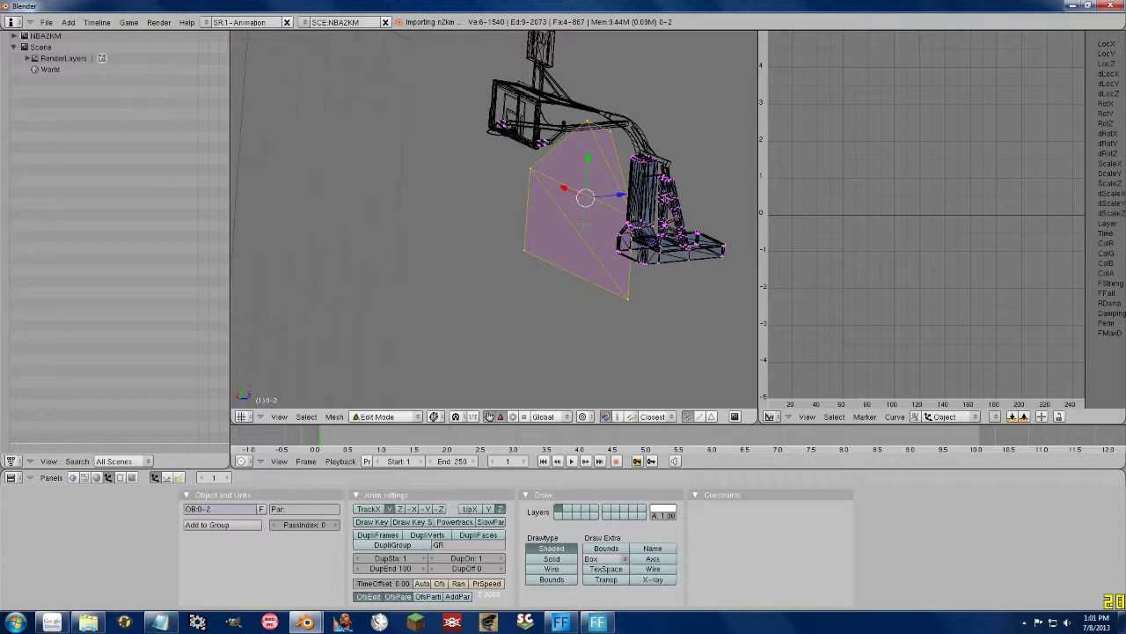
- Deselect all, then select the whole padding section from one corner vertex
key(a)
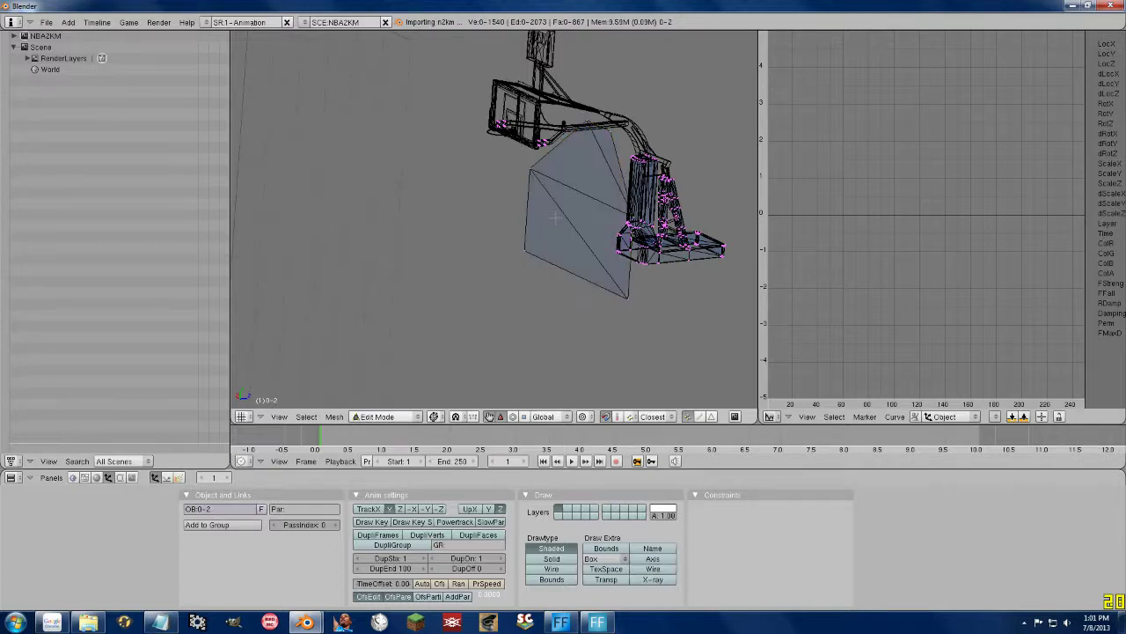
middle_drag(554, 94, 535, 161)
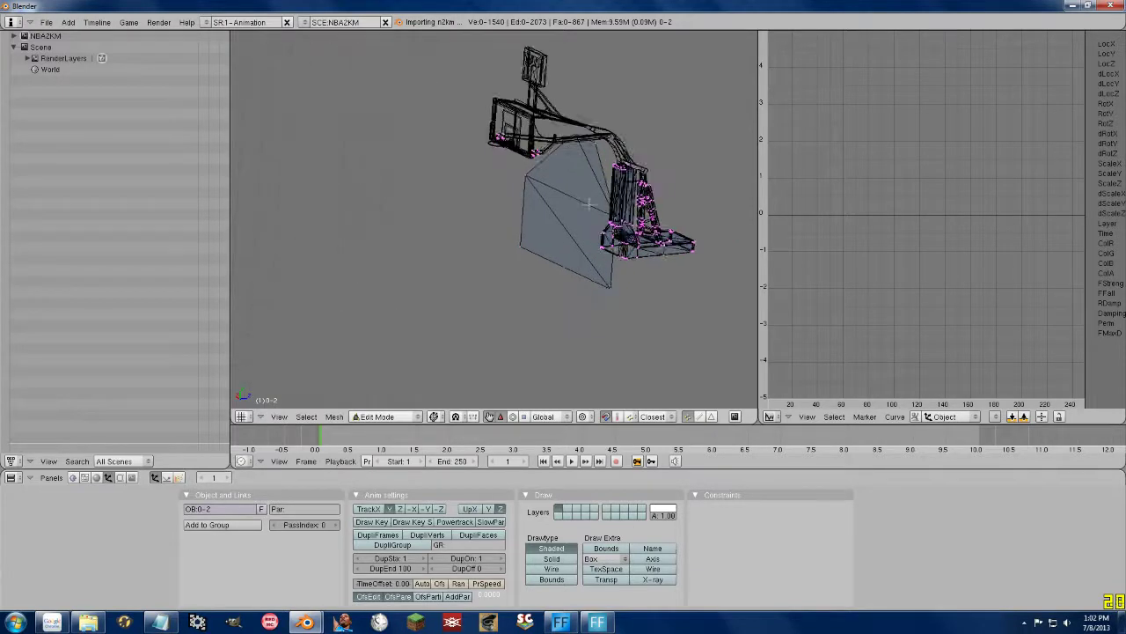
scroll(535, 161, up, 5)
shift+middle_drag(535, 161, 386, 191)
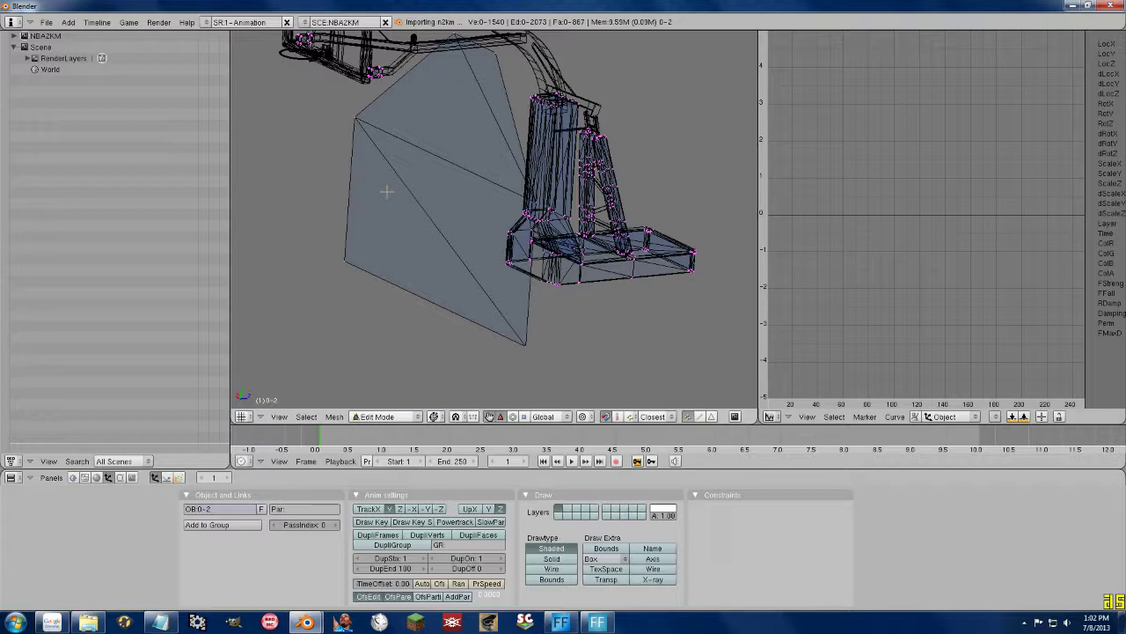
scroll(386, 191, down, 3)
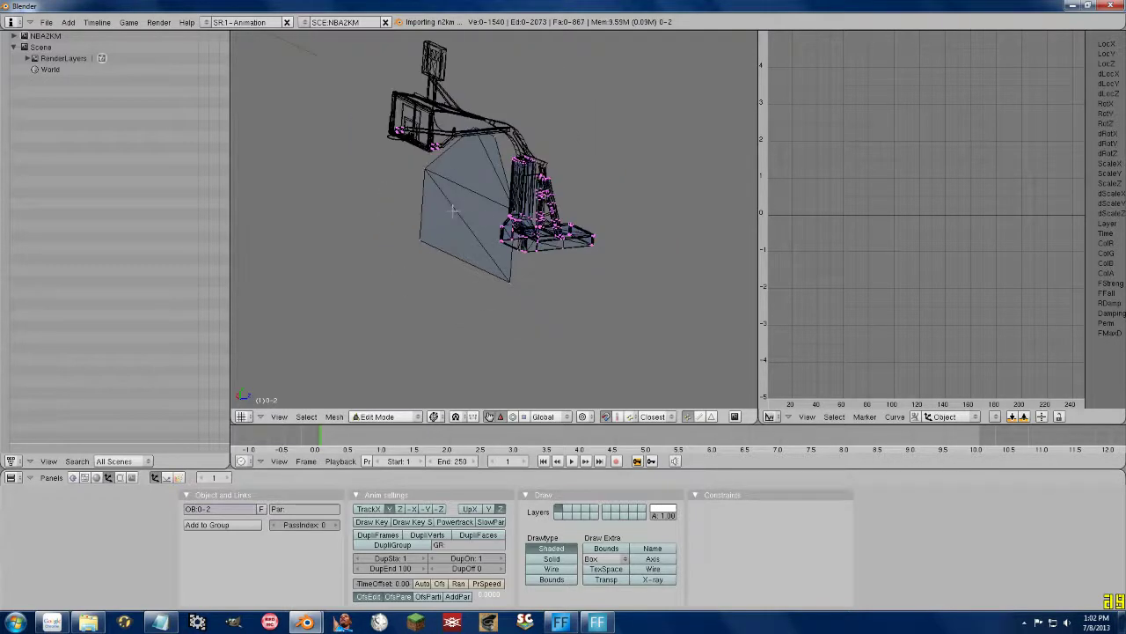
right_click(414, 253)
key(l)
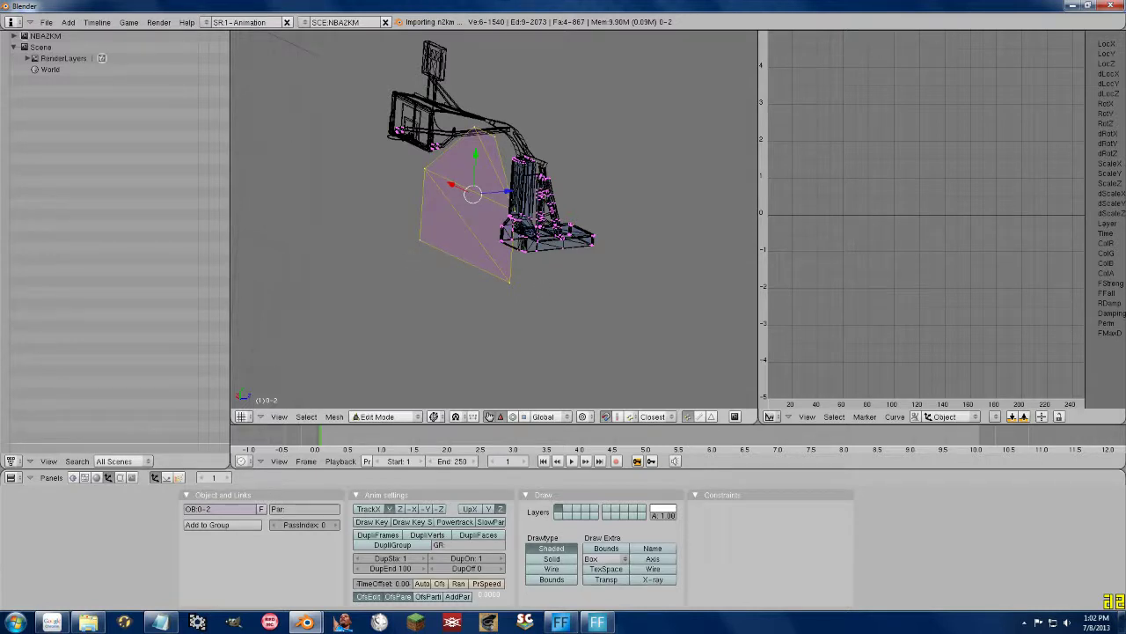
- Move the padding section to the opposite side of the base tower
scroll(494, 220, up, 3)
shift+middle_drag(529, 220, 379, 193)
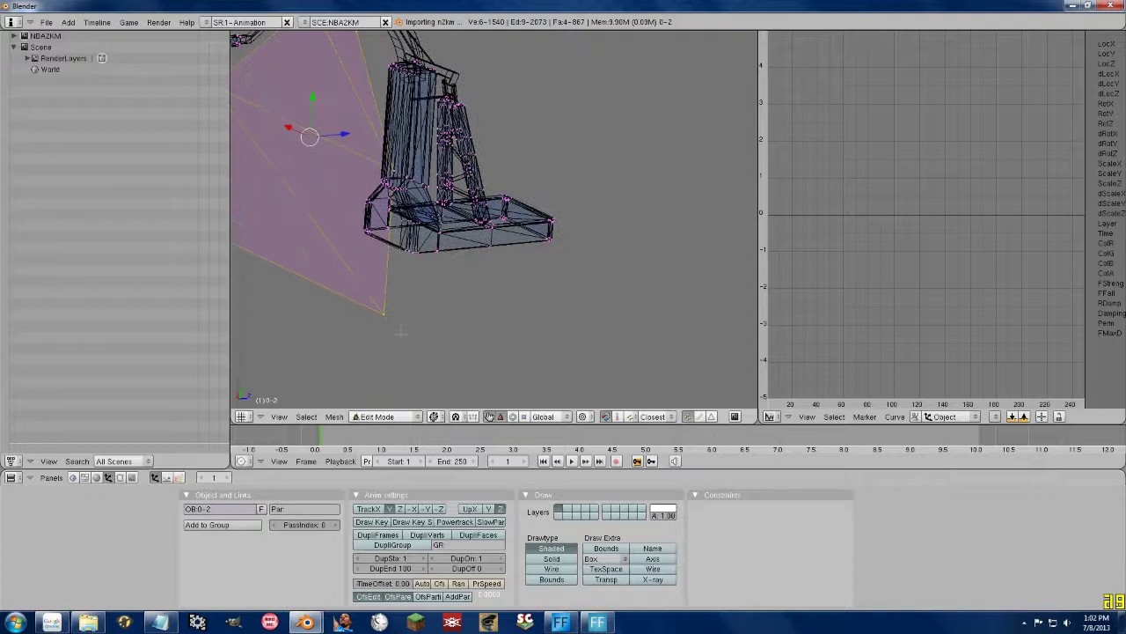
key(g)
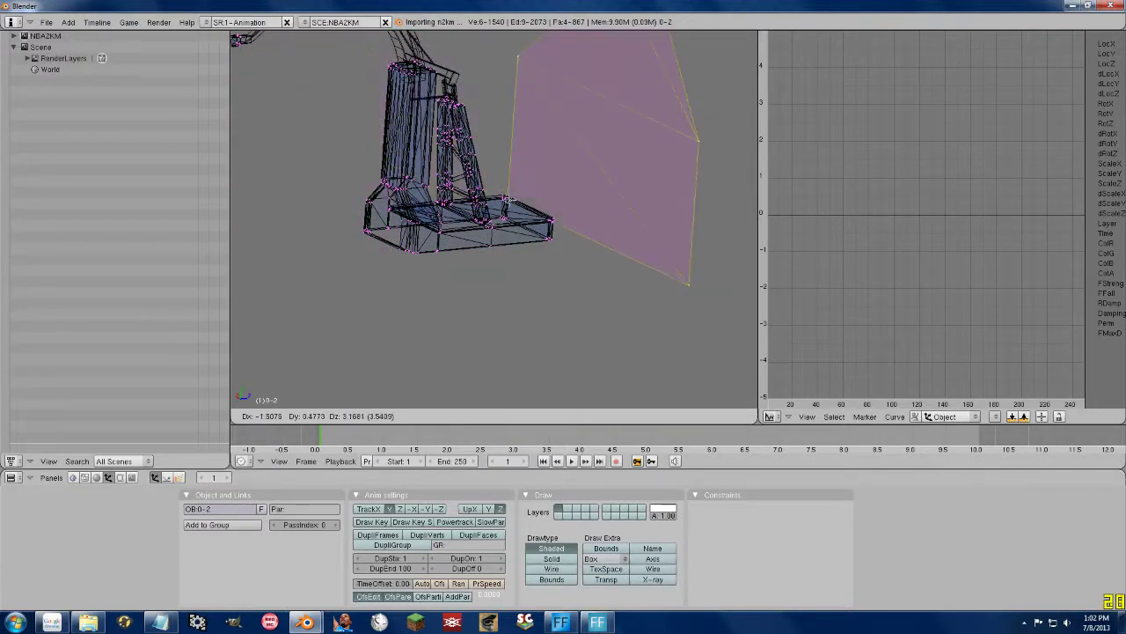
click(515, 198)
scroll(474, 201, down, 4)
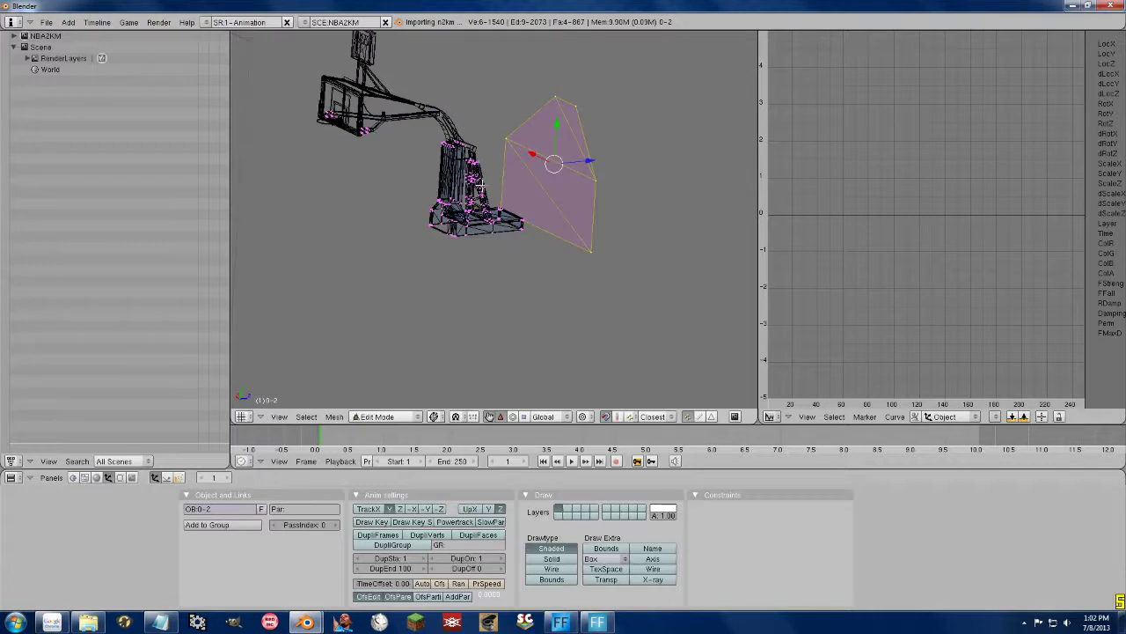